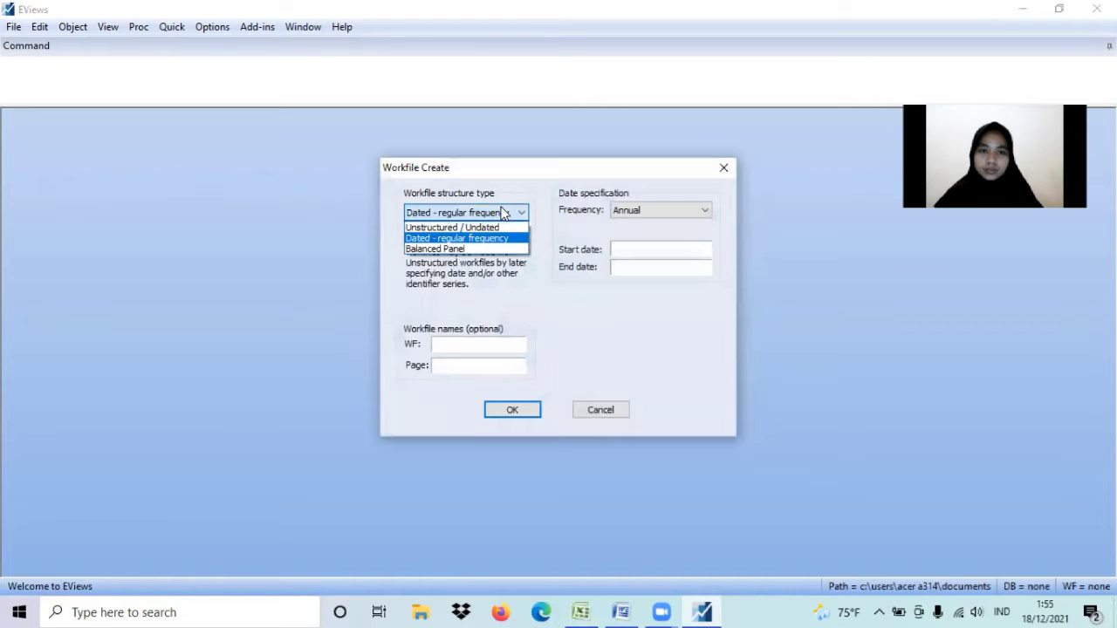
Create a balanced panel workfile with annual frequency, start date 2003, end date 2020 and 6 cross sections
left_click(493, 250)
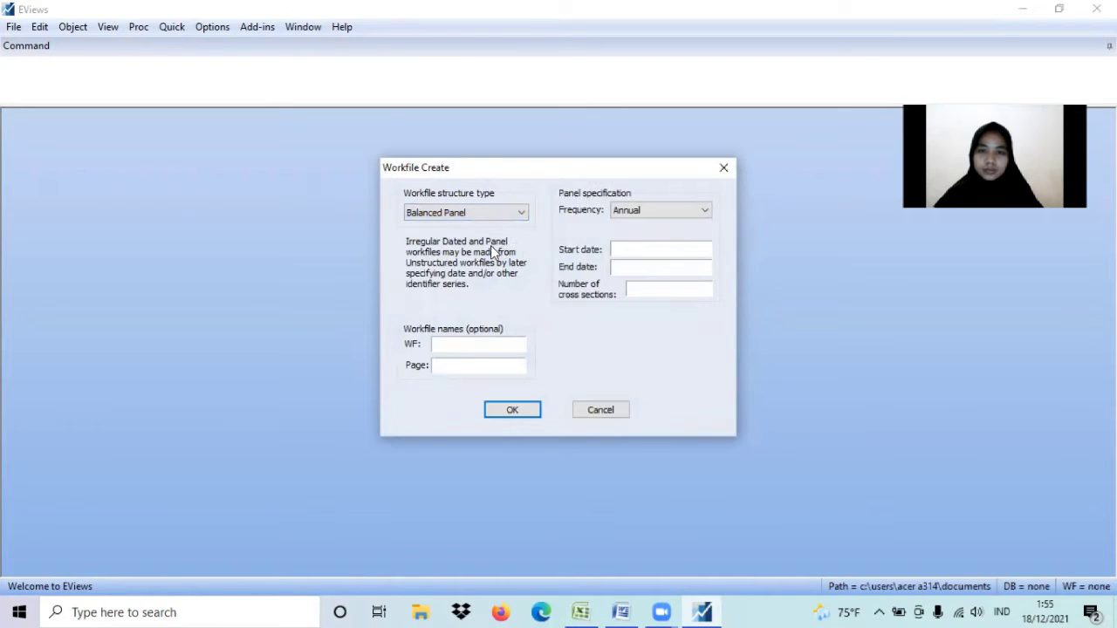
left_click(692, 251)
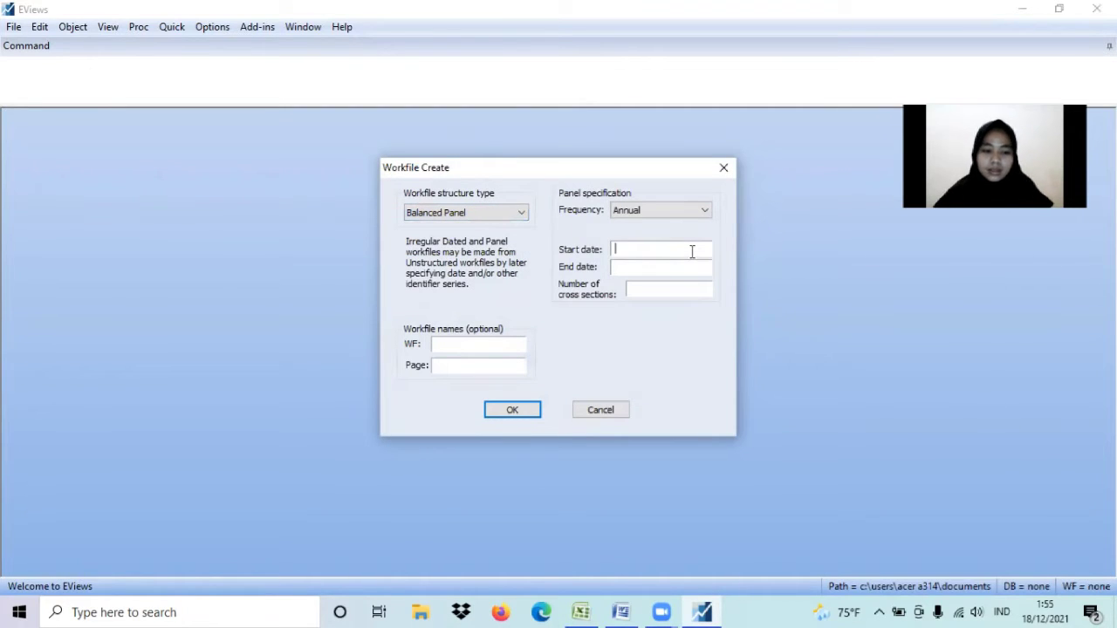
type("2")
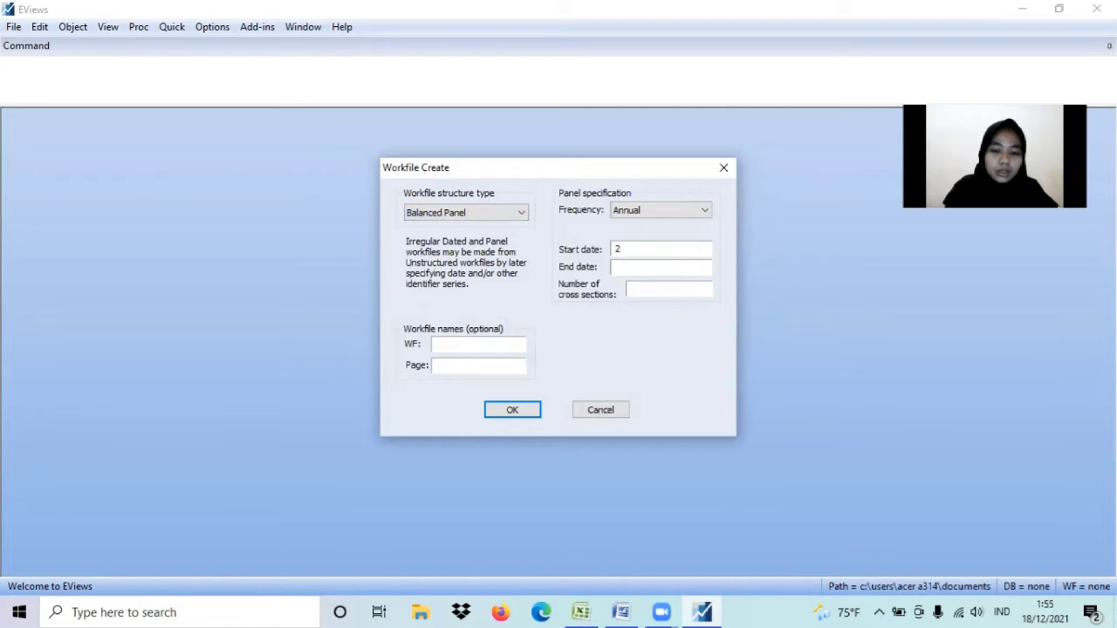
type("014")
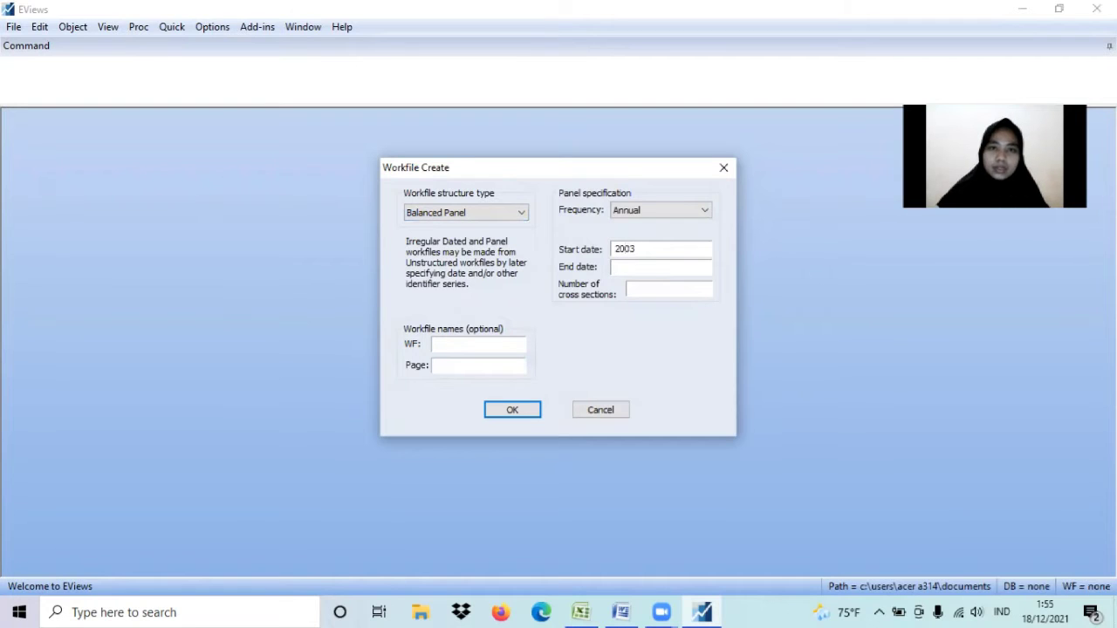
left_click(649, 267)
type("2020")
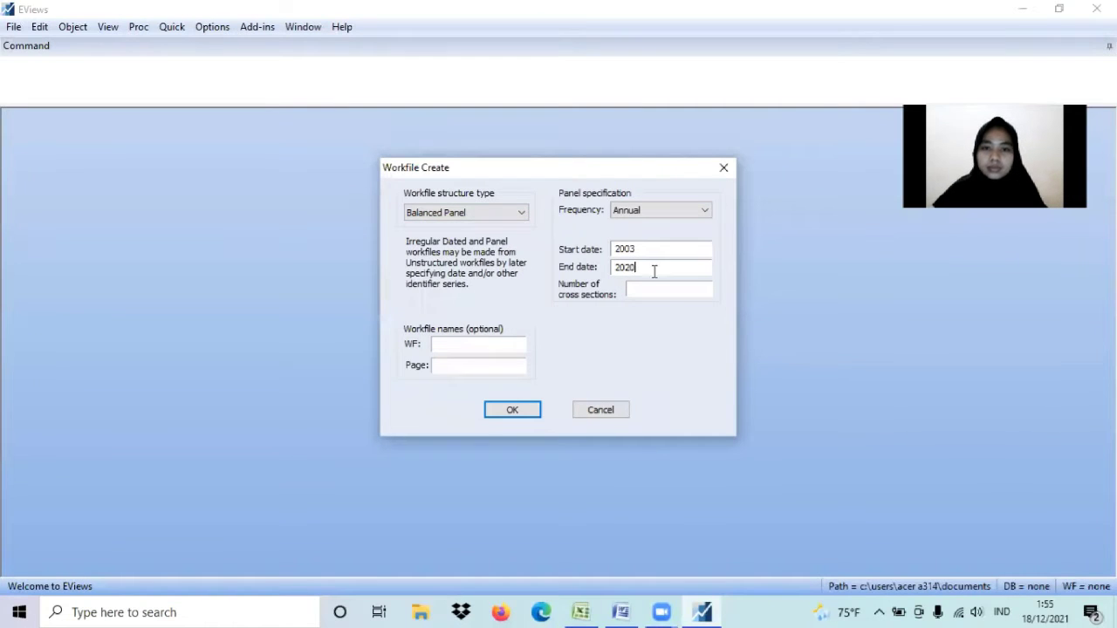
left_click(659, 288)
type("6")
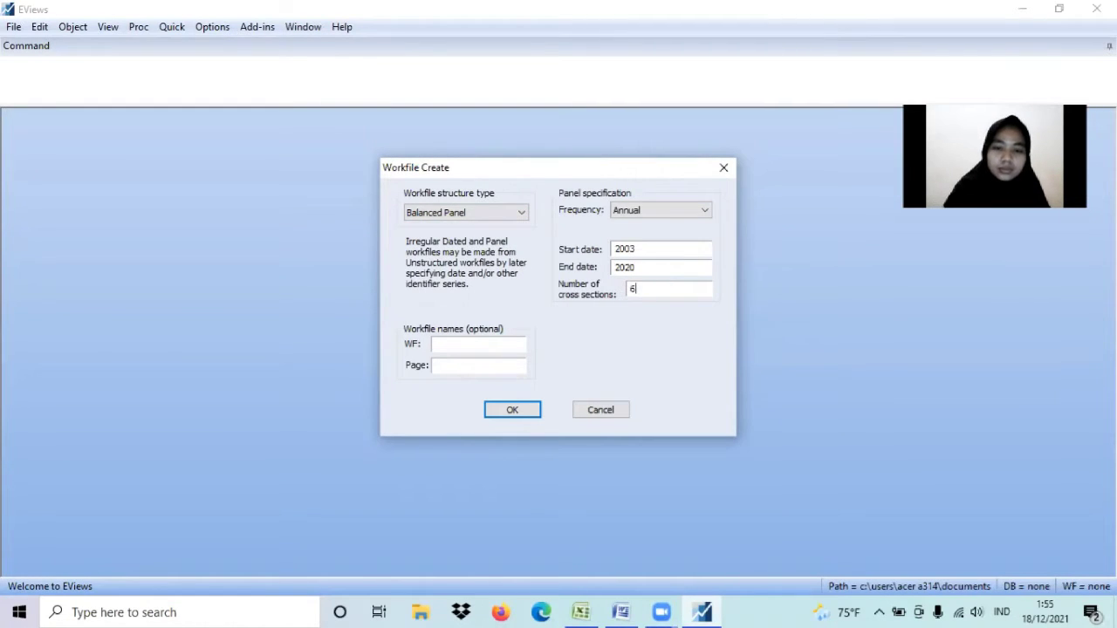
left_click(529, 410)
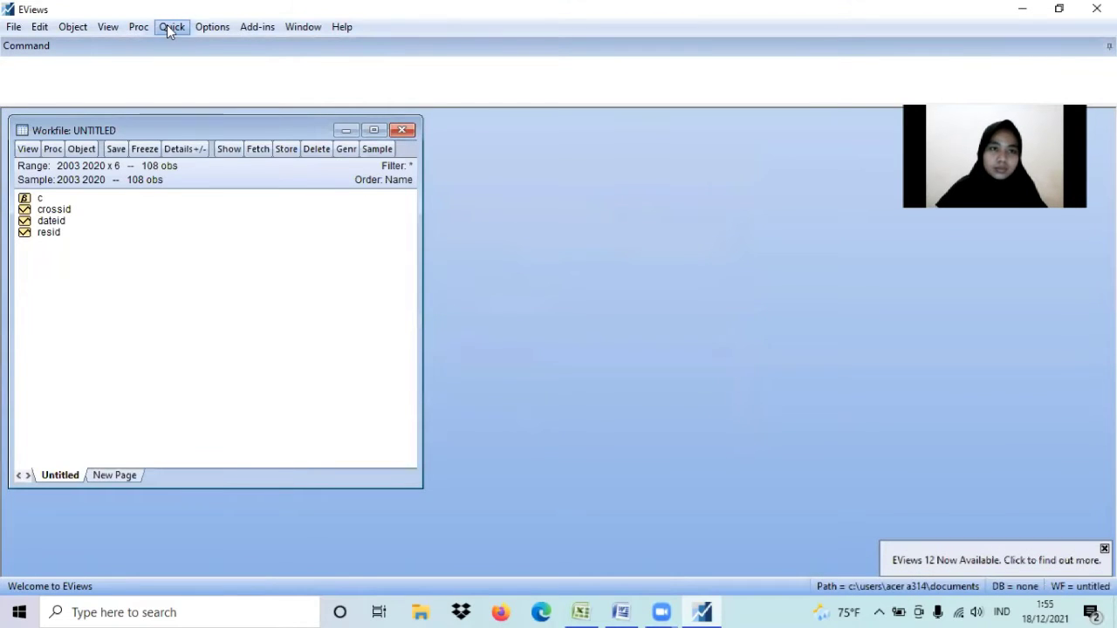
Open an empty group and paste the copied Y and X1 to X5 data with the series names in the header row
left_click(169, 26)
left_click(209, 117)
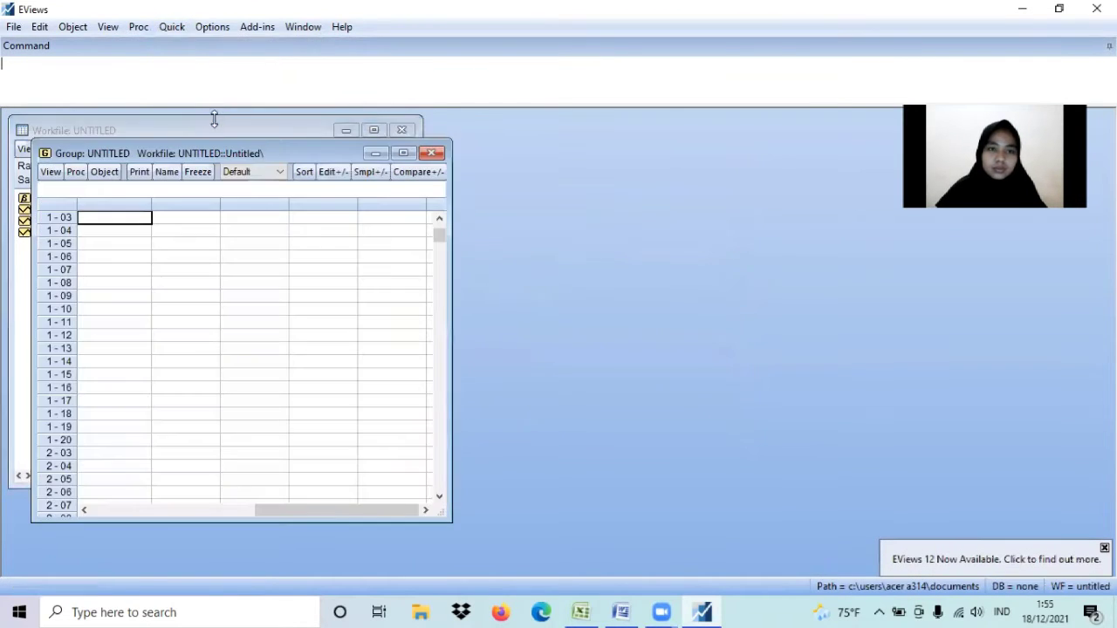
left_click(441, 219)
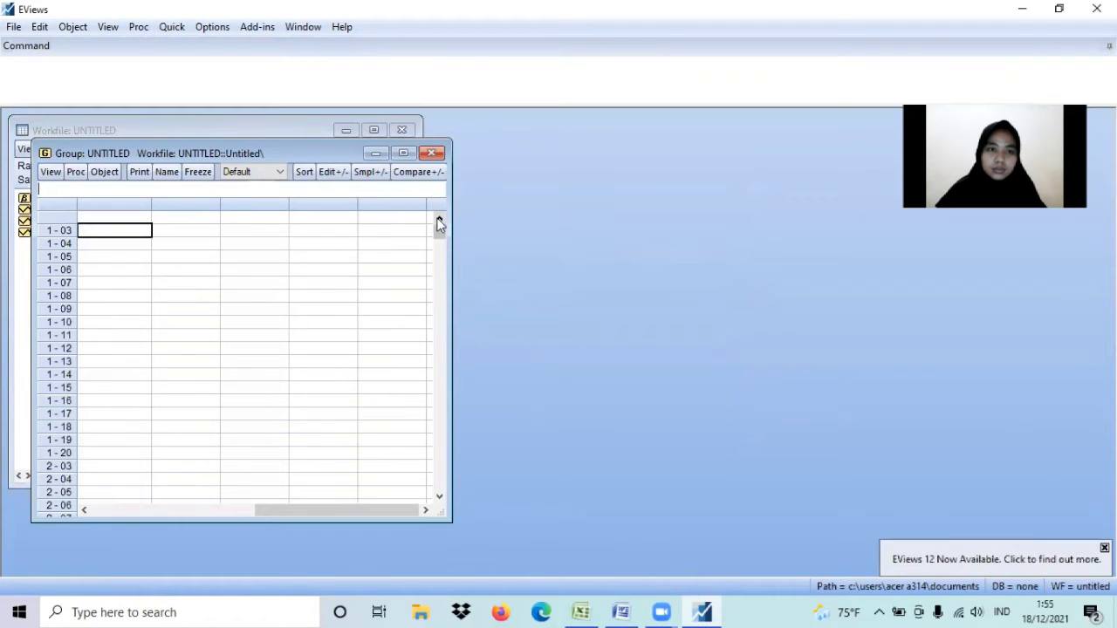
left_click(127, 219)
right_click(127, 222)
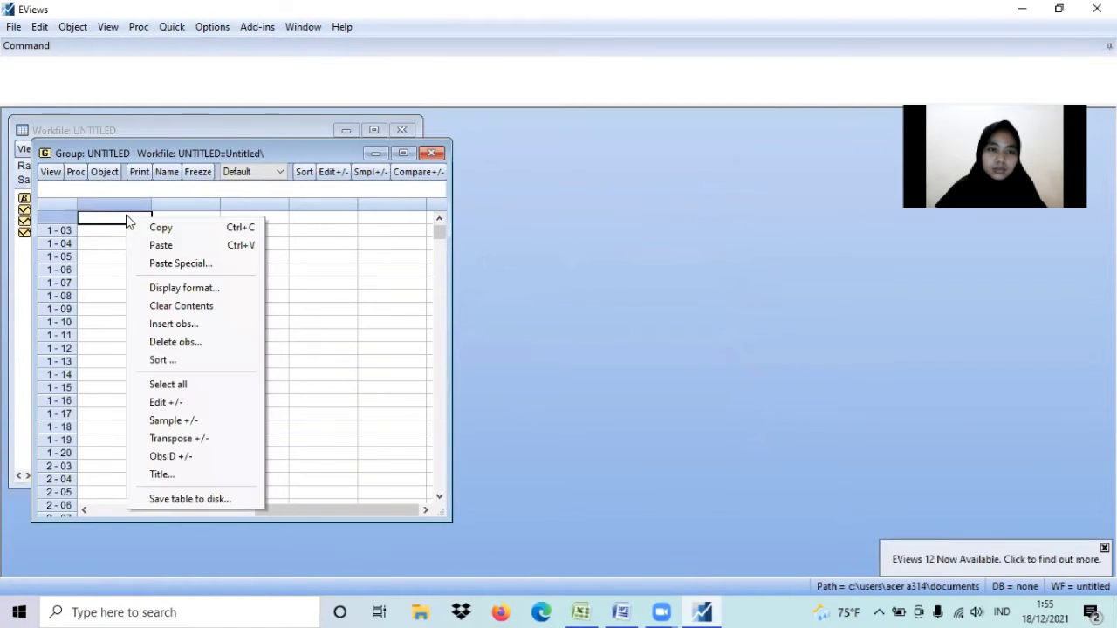
left_click(162, 245)
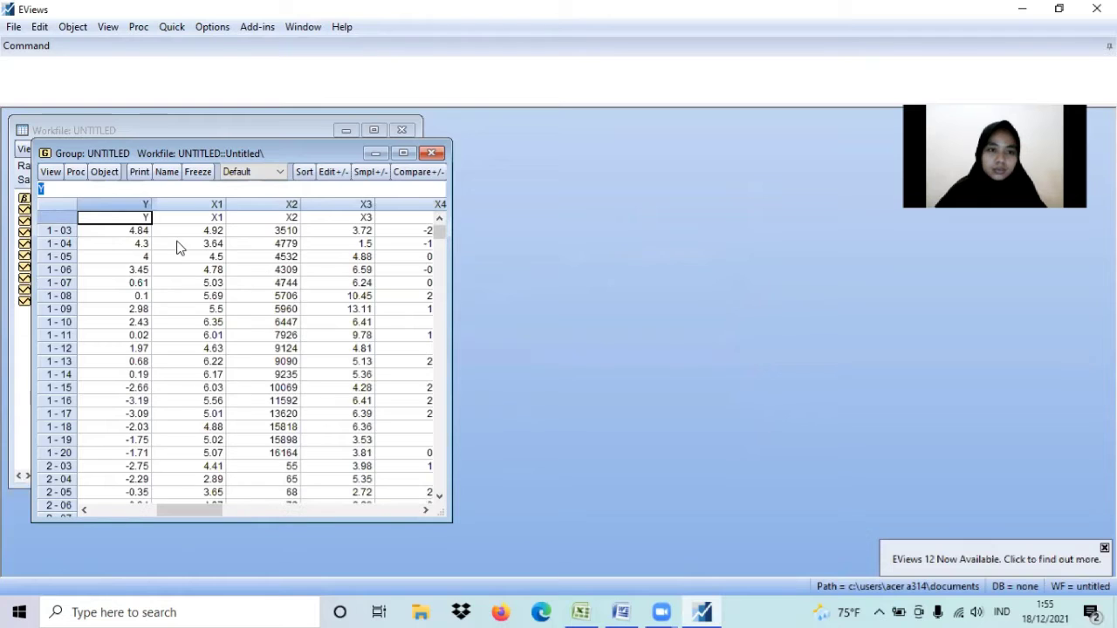
Close the data group and delete the untitled group object, returning to the workfile
left_click(439, 154)
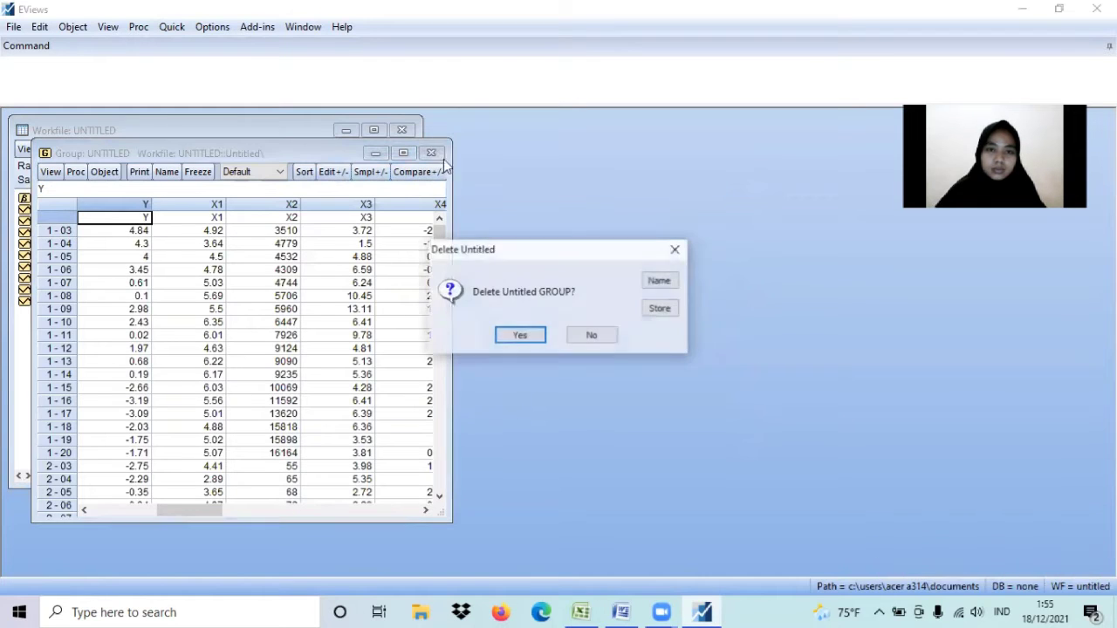
left_click(518, 337)
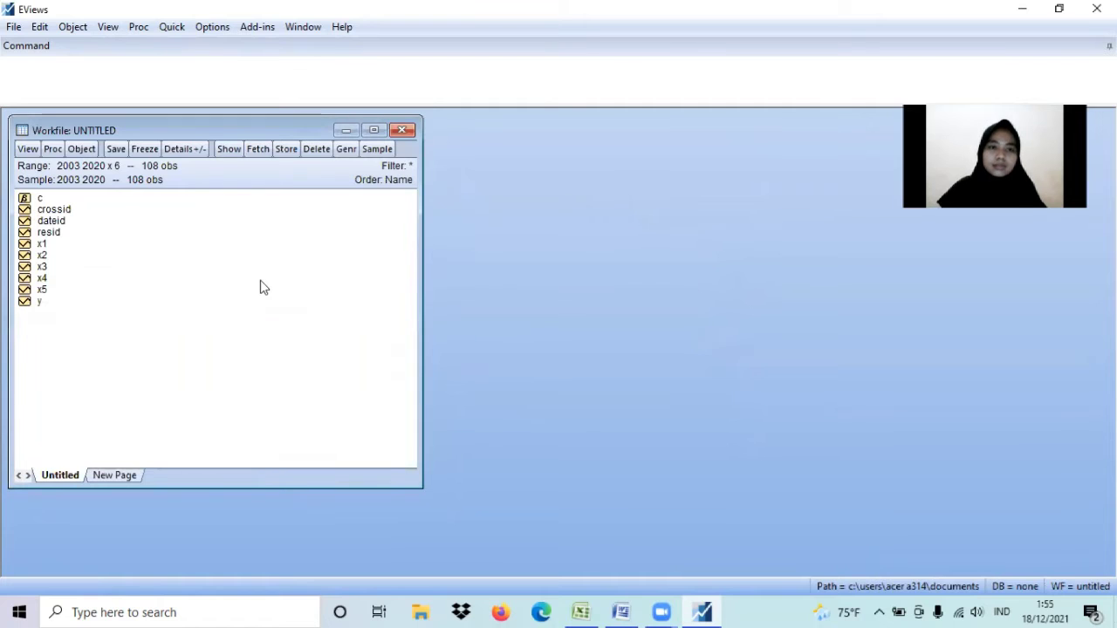
left_click(776, 232)
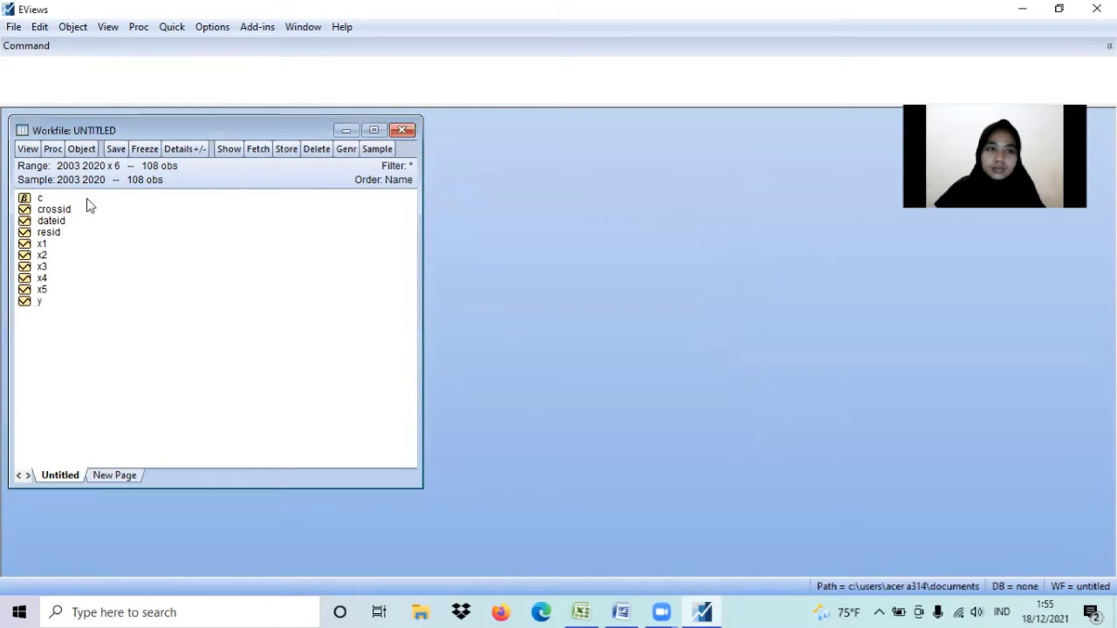
Estimate a least squares equation specified as y c x1 log(x2) x3 x4 x5 over the 2003 2020 sample
left_click(166, 31)
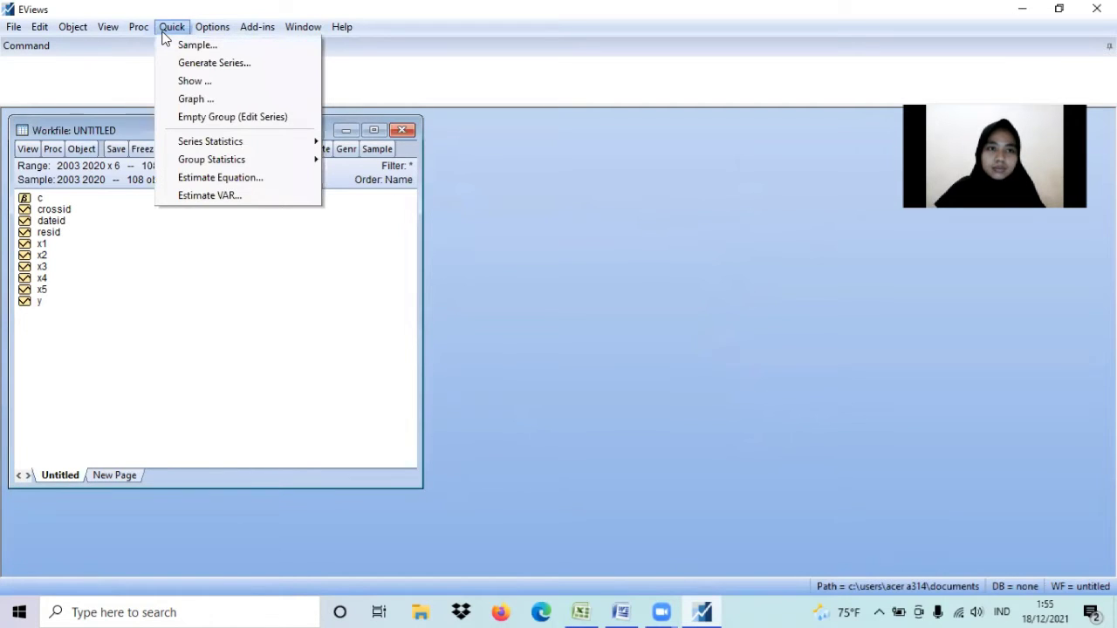
left_click(216, 178)
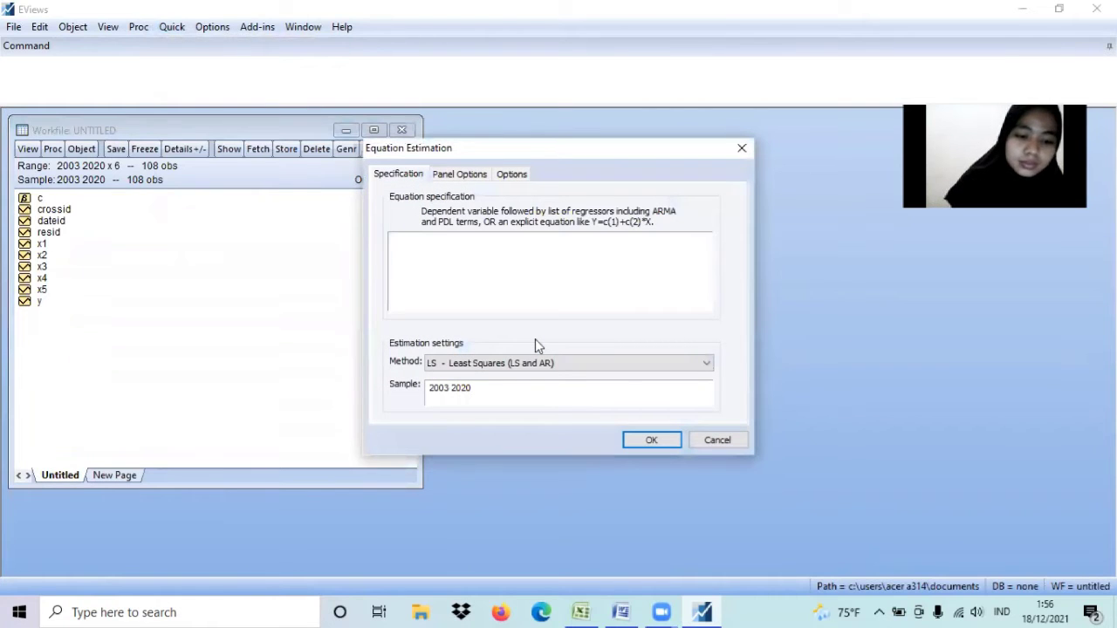
type("y")
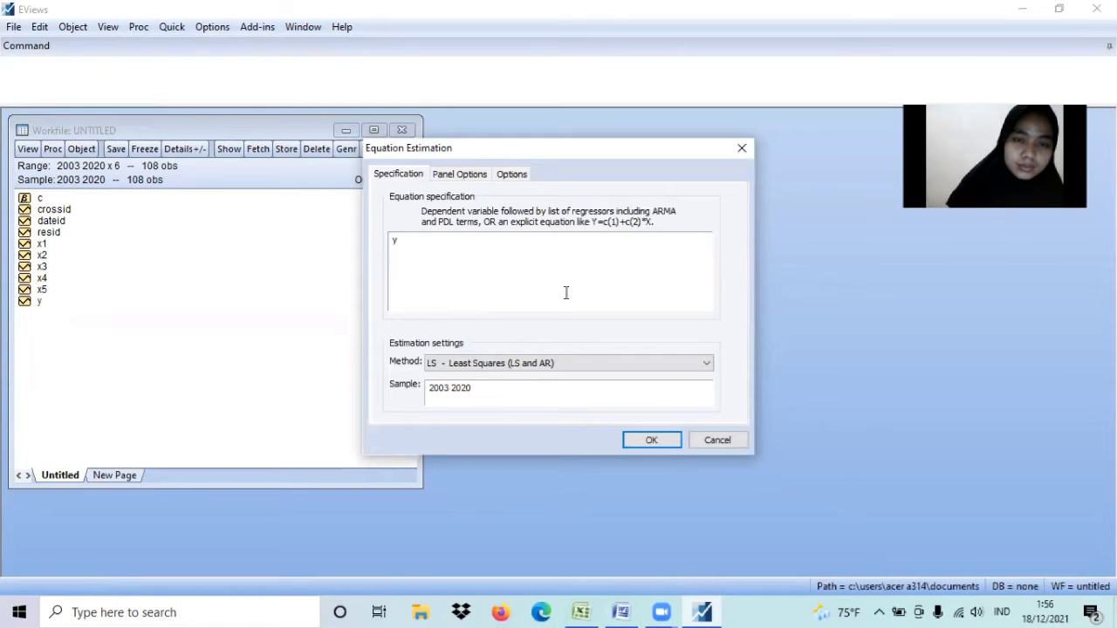
type(" c")
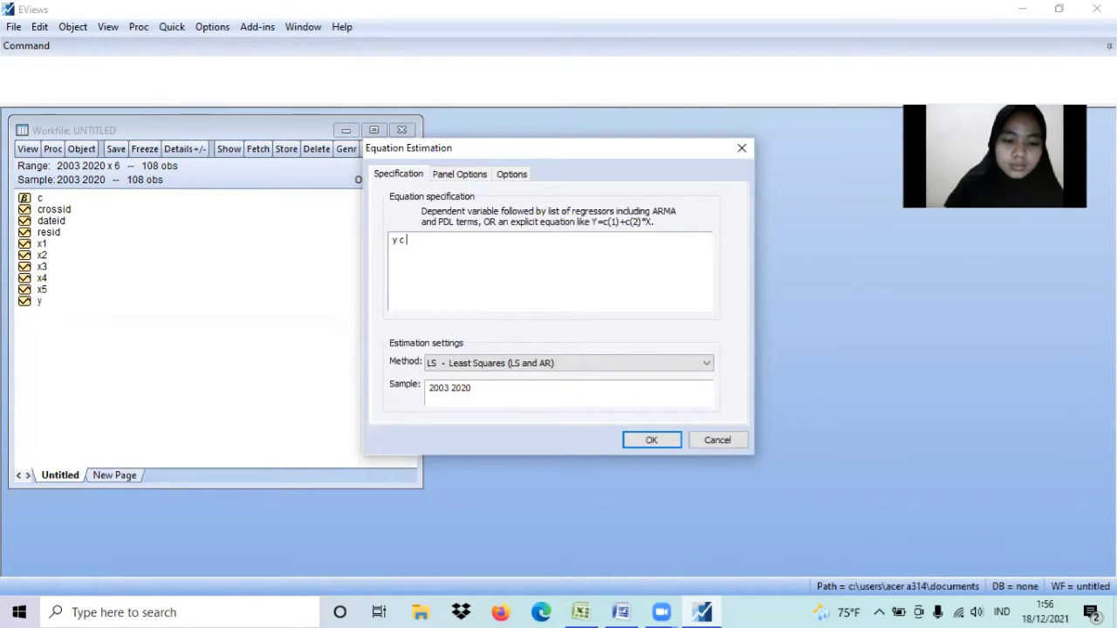
type(" x1 ")
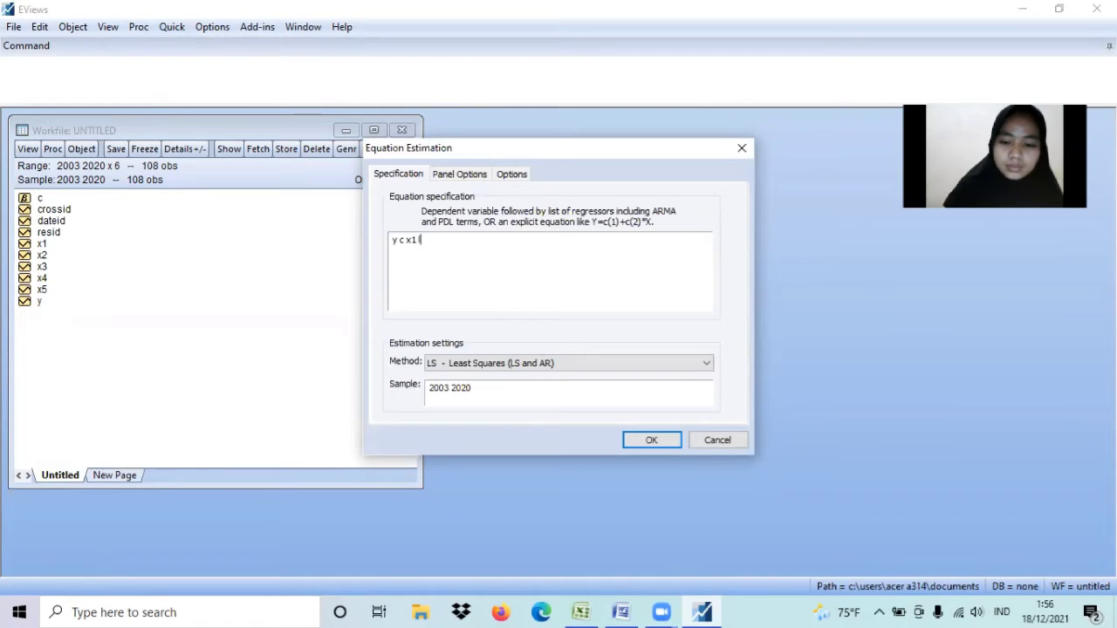
type("log(x2")
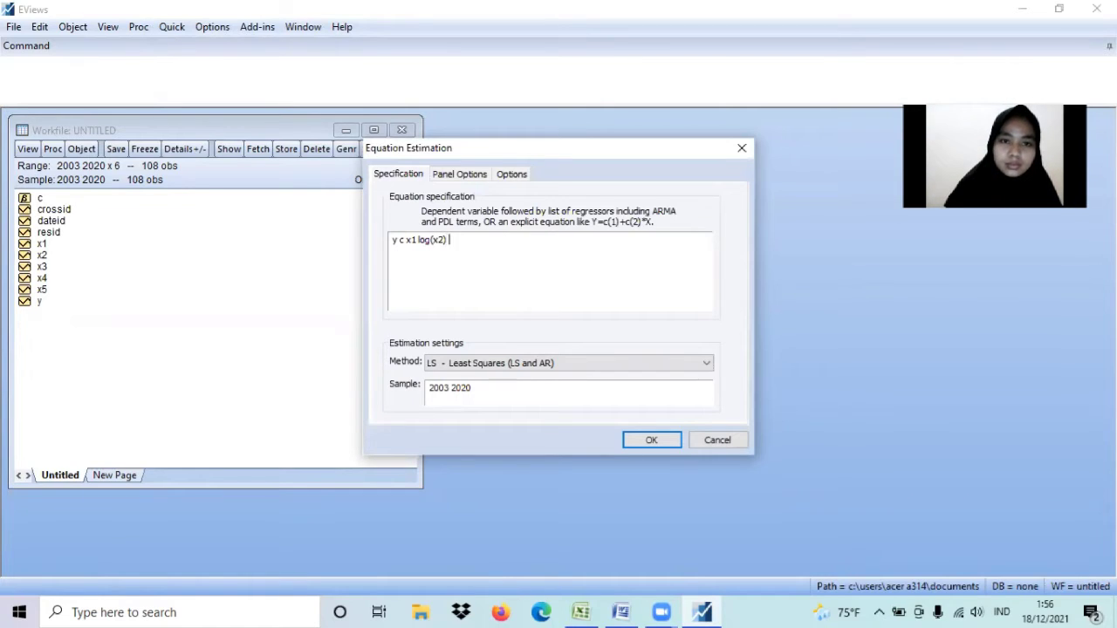
type("x3")
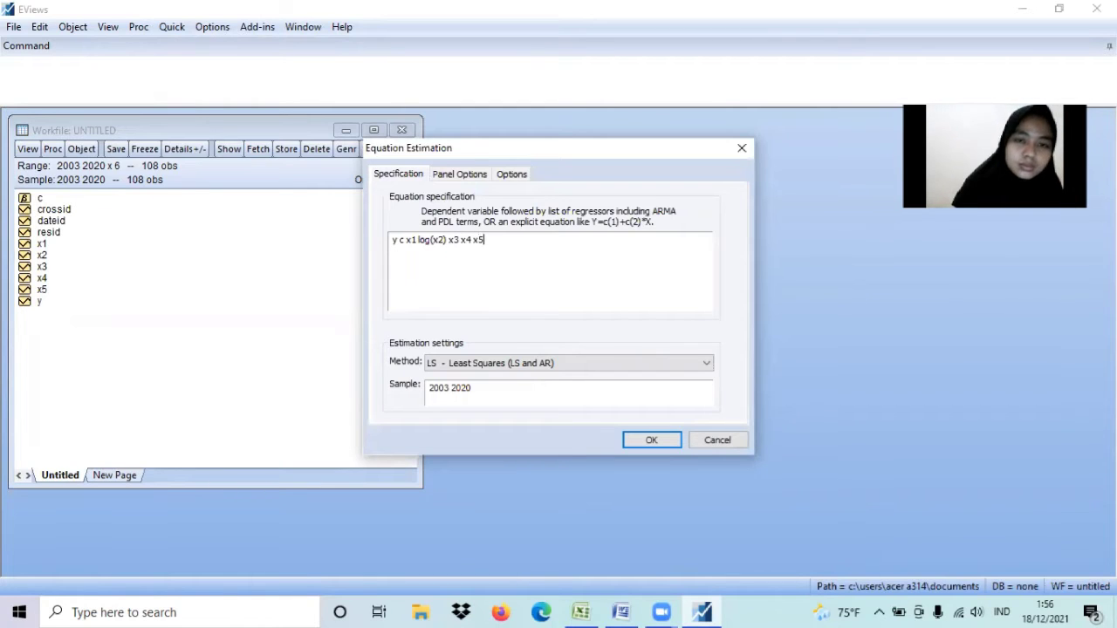
type(" x4 x5")
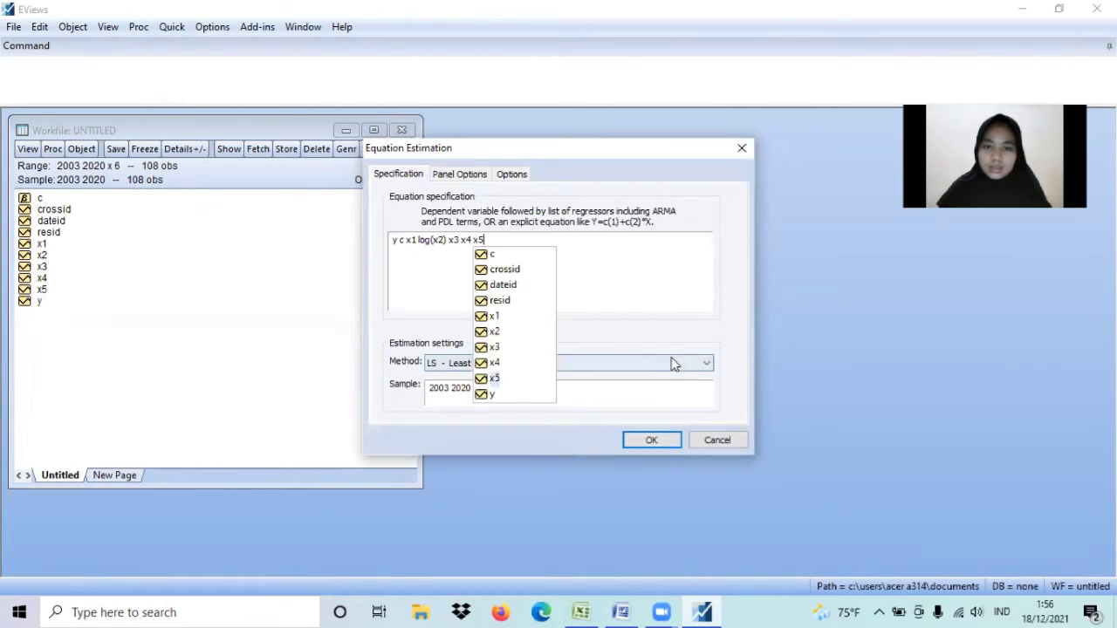
left_click(659, 445)
left_click(651, 441)
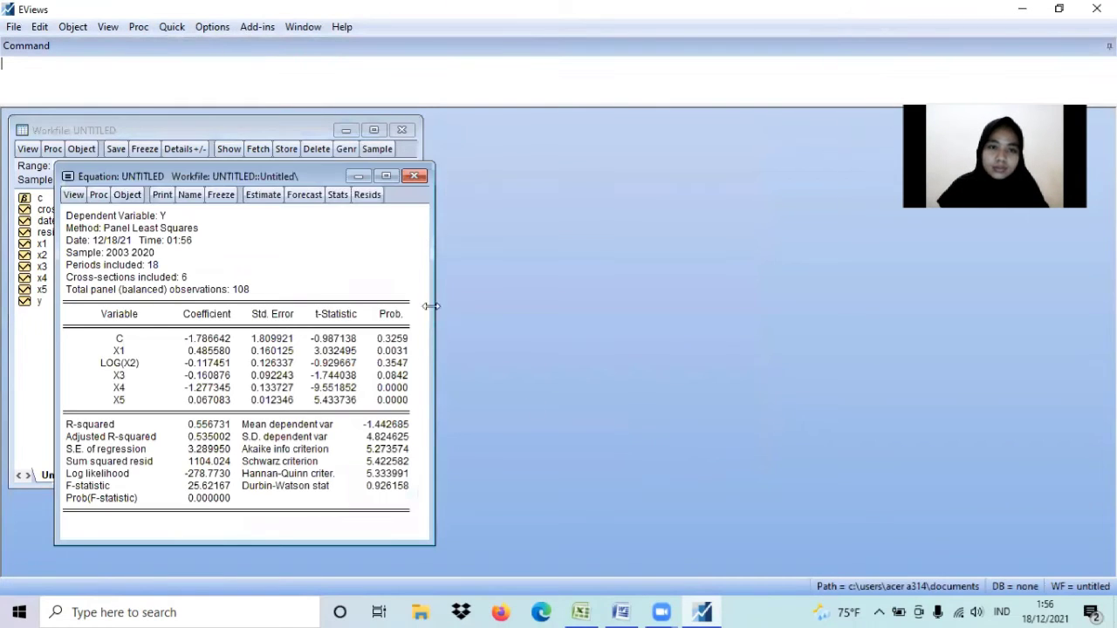
Freeze the regression output as a table, name it cem, and close the table
left_click(219, 192)
left_click(221, 222)
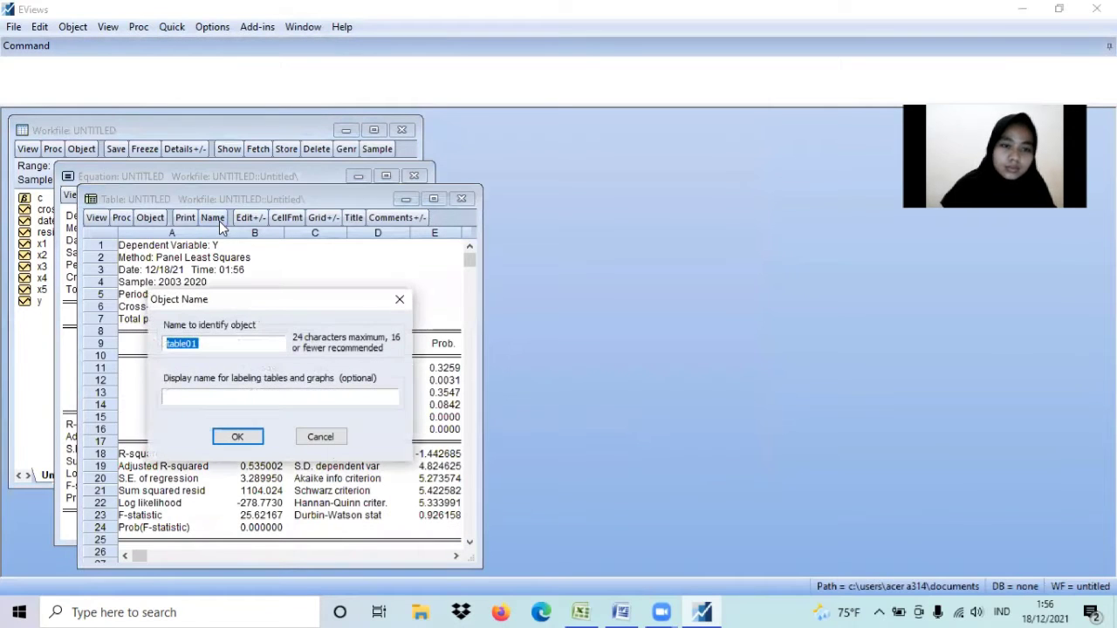
type("cem")
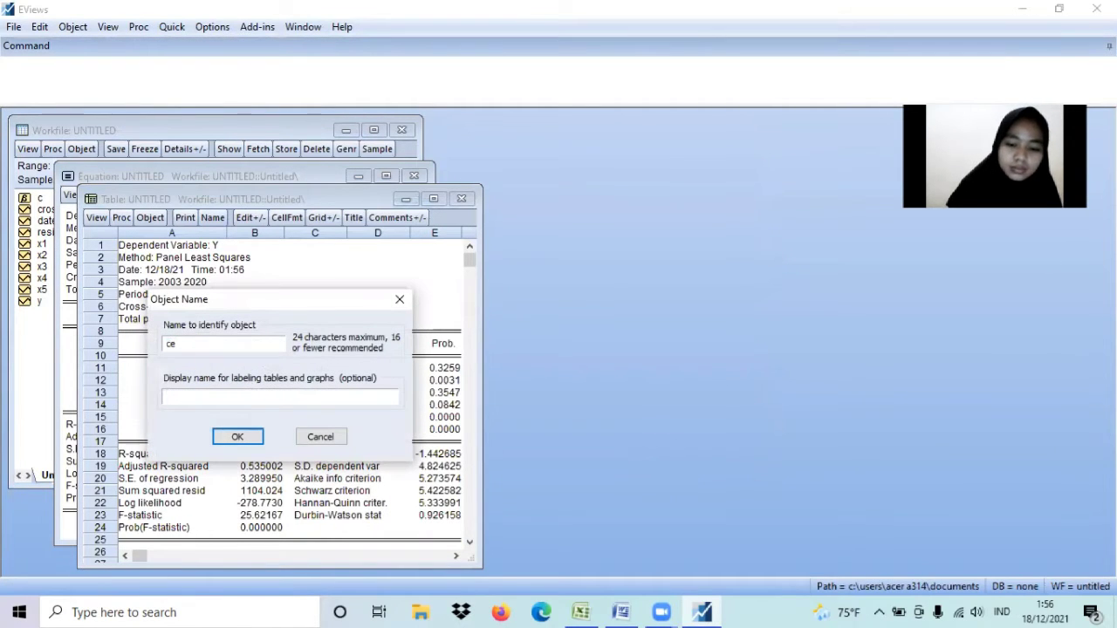
left_click(248, 435)
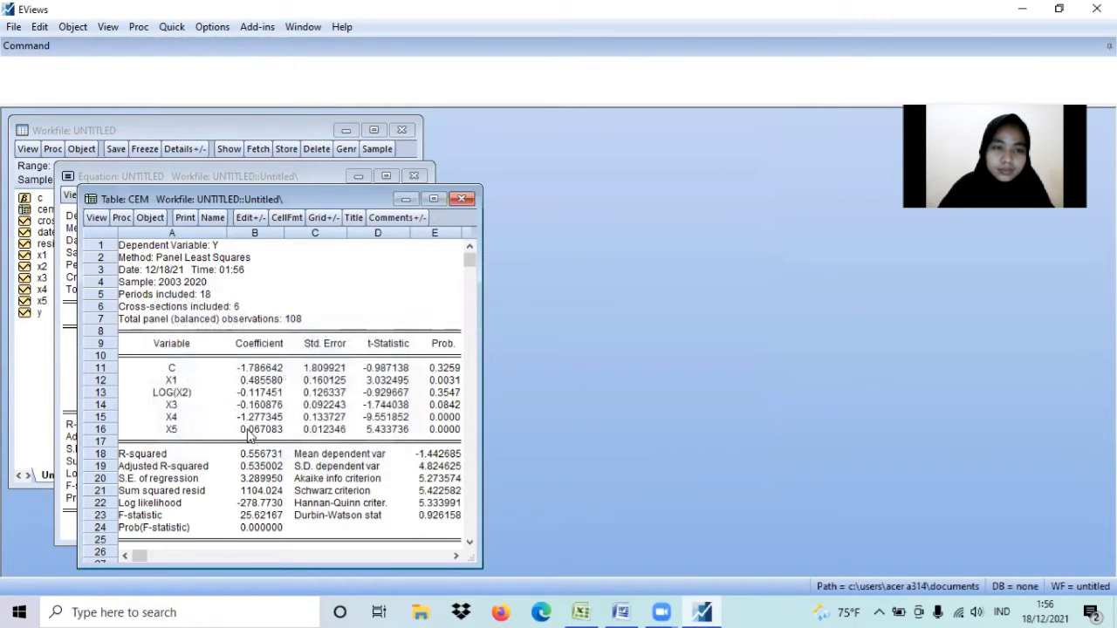
left_click(462, 199)
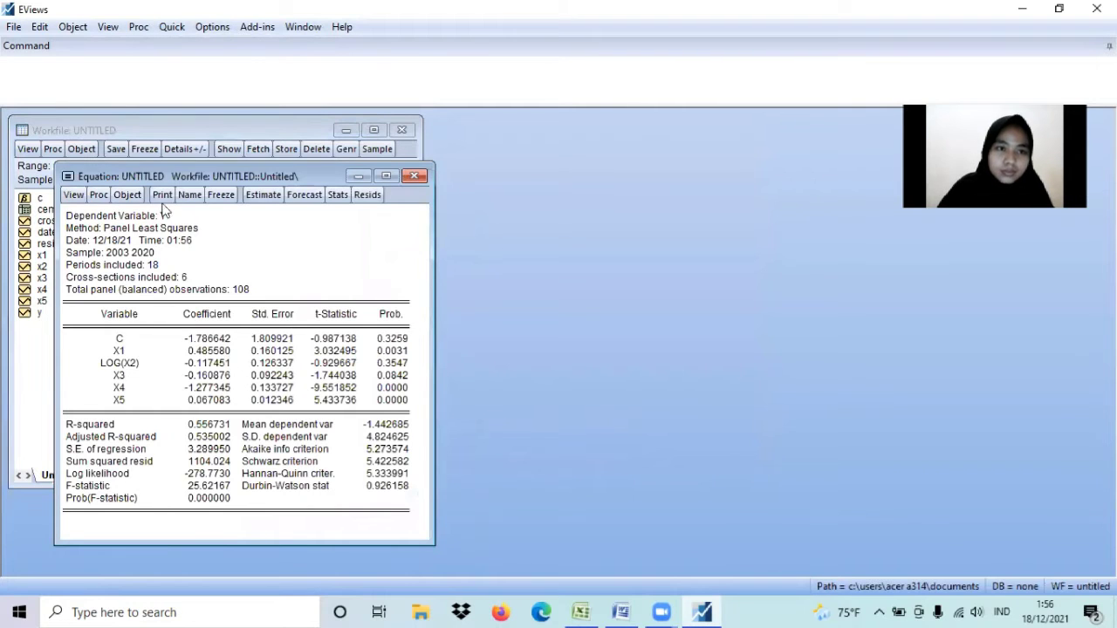
Re-estimate the same equation with fixed cross-section effects
left_click(252, 200)
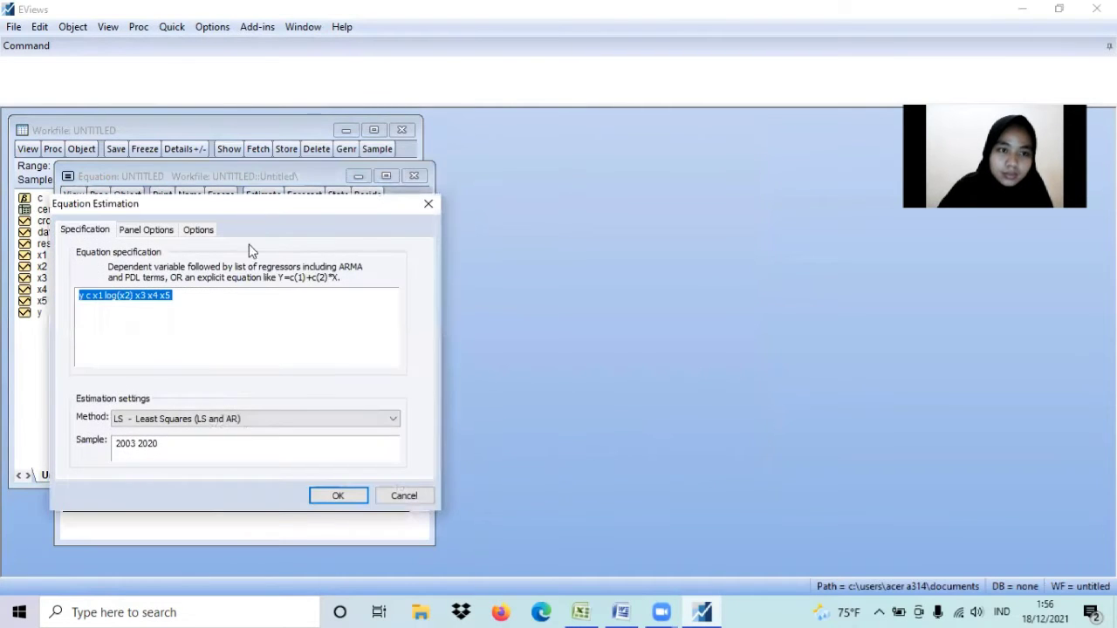
left_click(156, 230)
left_click(183, 269)
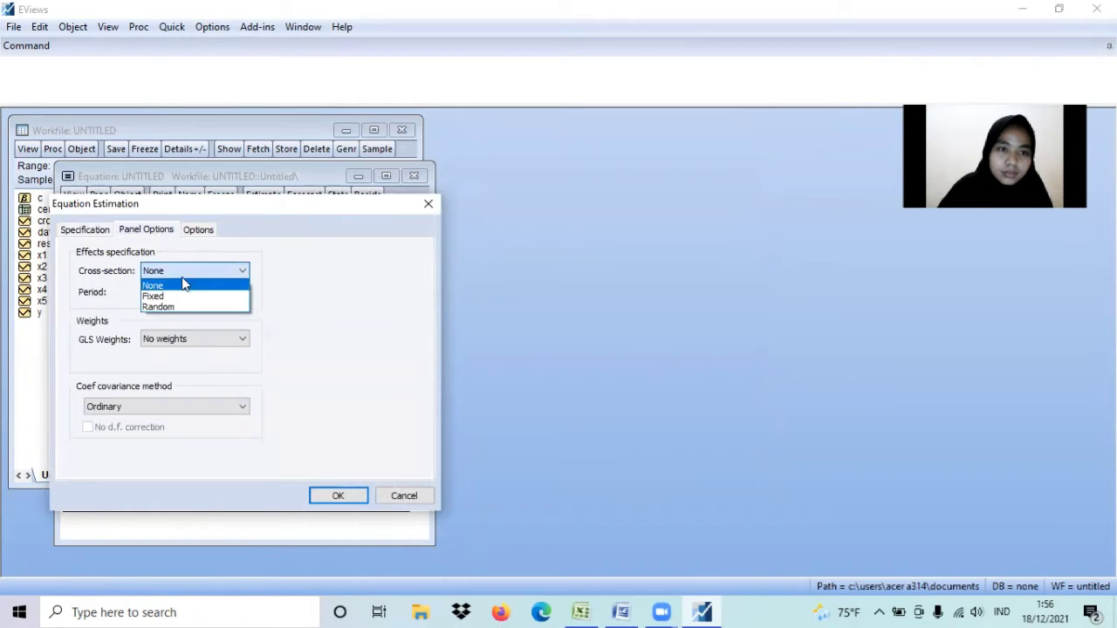
left_click(176, 297)
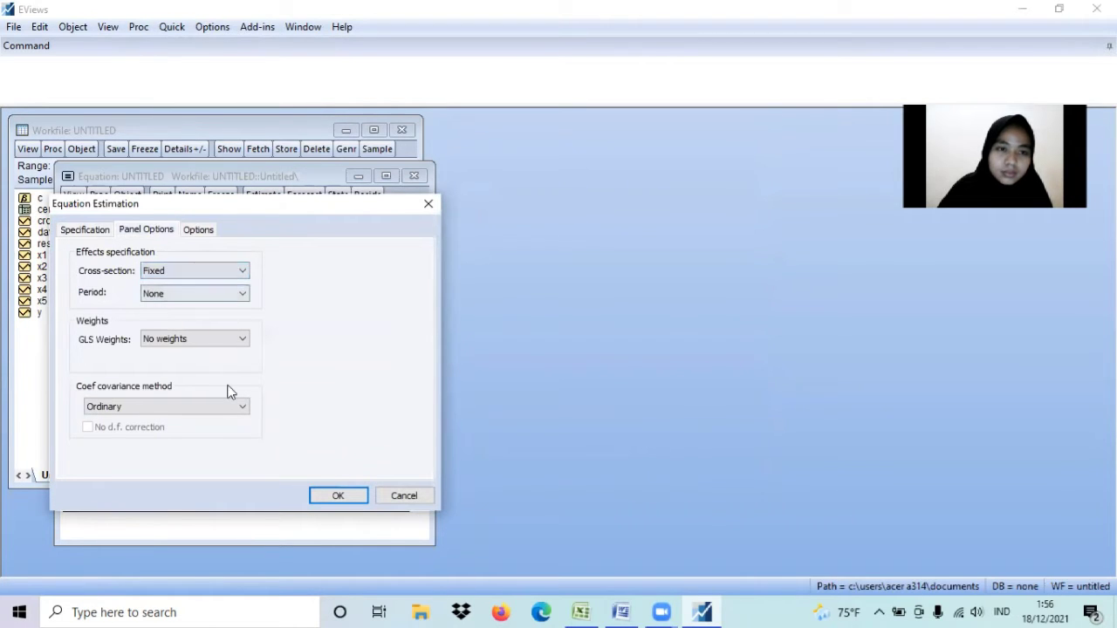
left_click(338, 495)
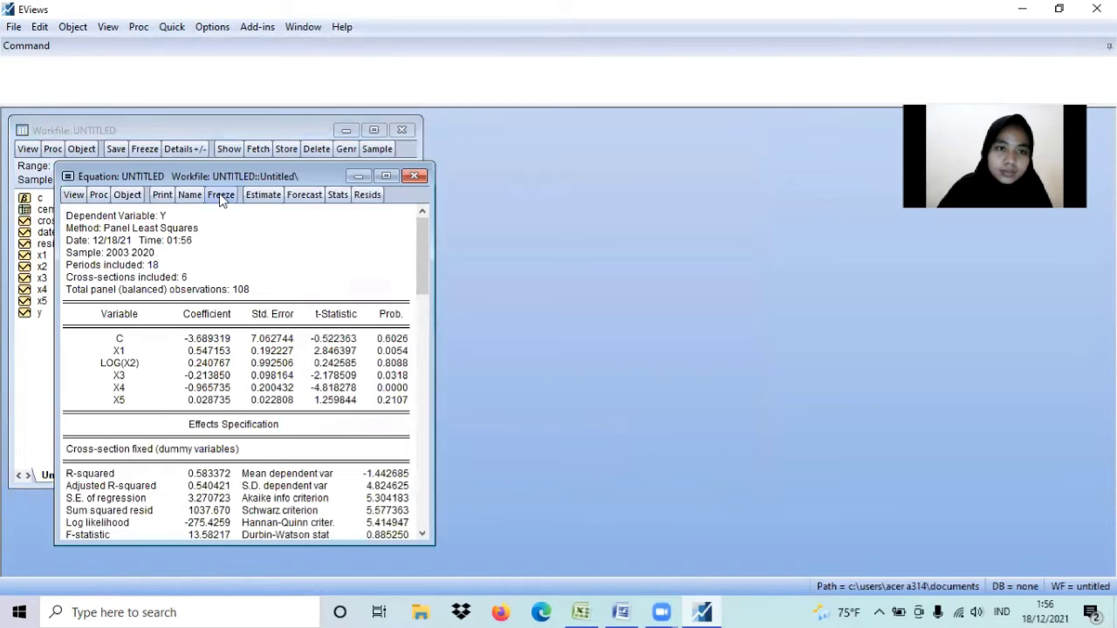
Freeze the fixed effects output as a table and name it fem
left_click(220, 195)
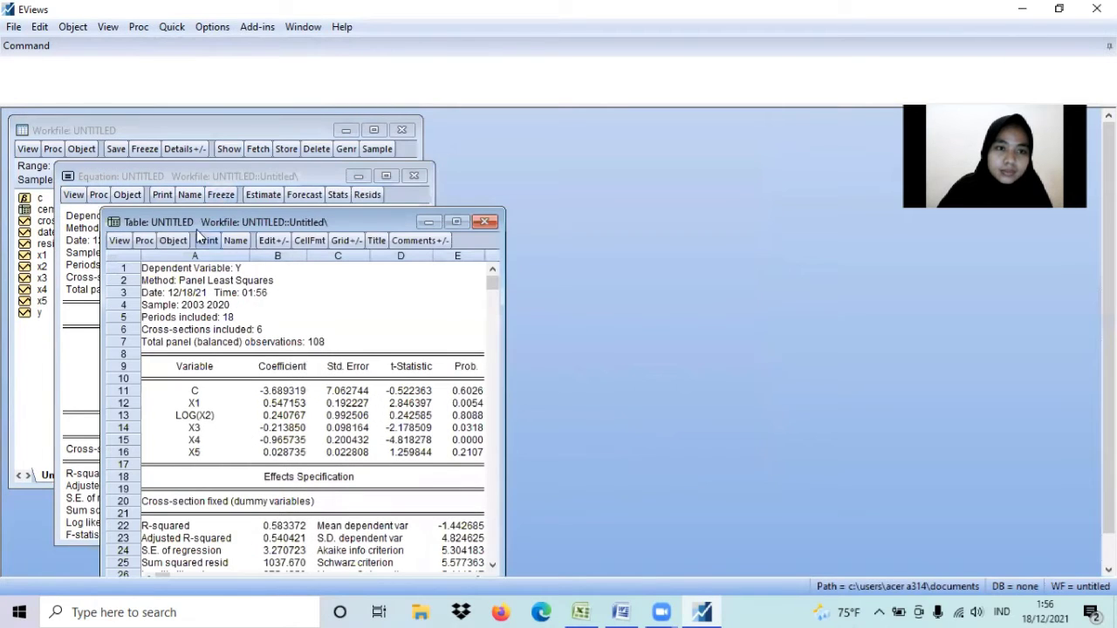
left_click(237, 241)
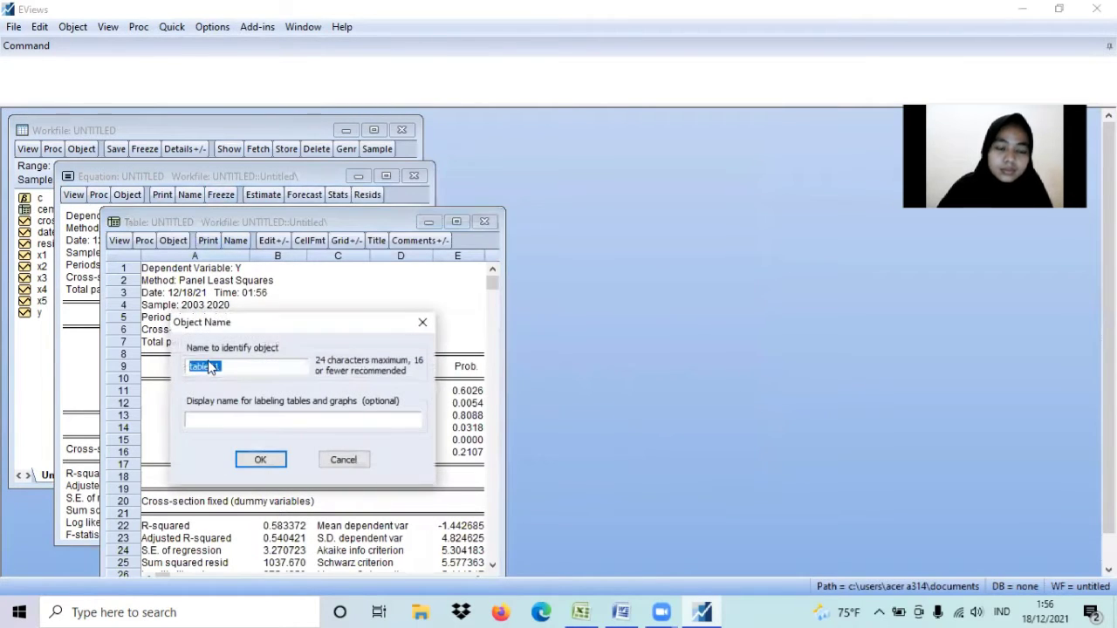
type("fem")
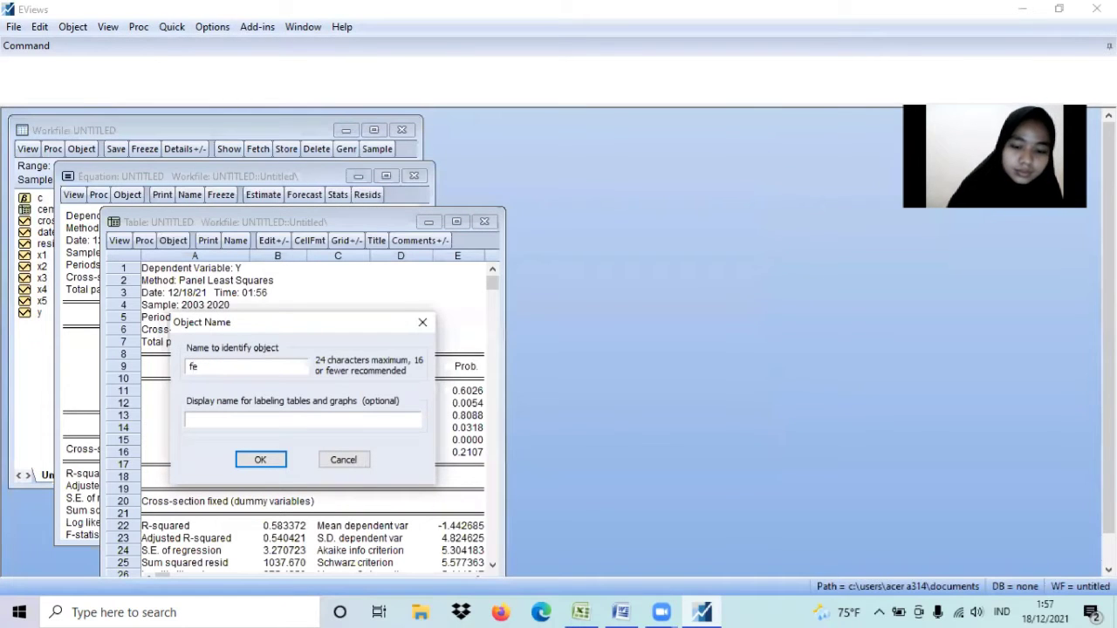
left_click(266, 467)
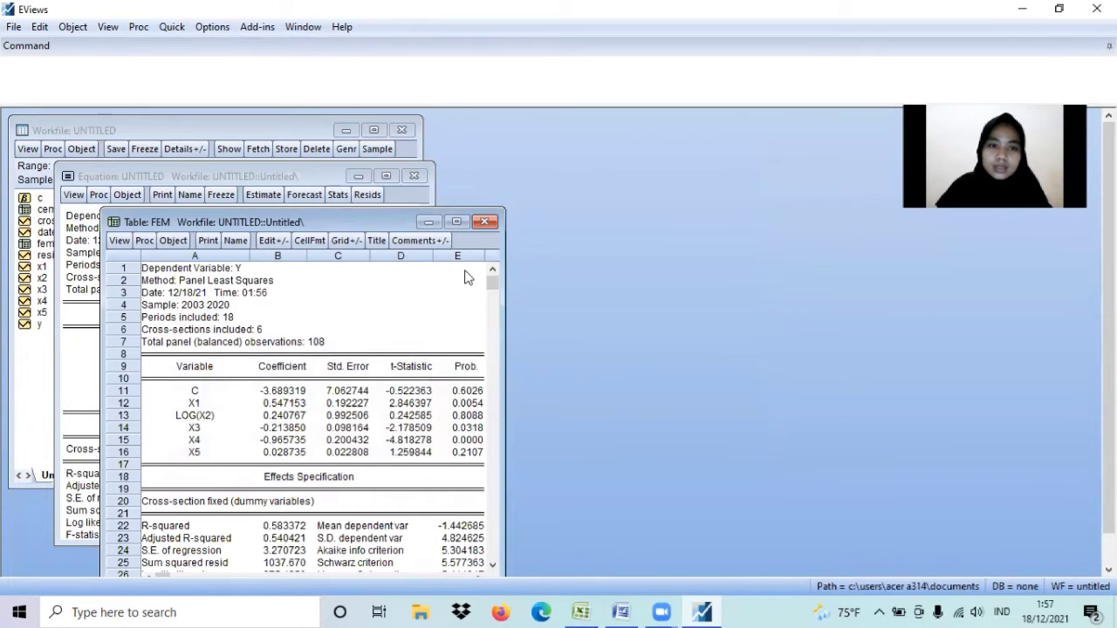
Close the fem table and run the Redundant Fixed Effects - Likelihood Ratio test on the equation
left_click(491, 224)
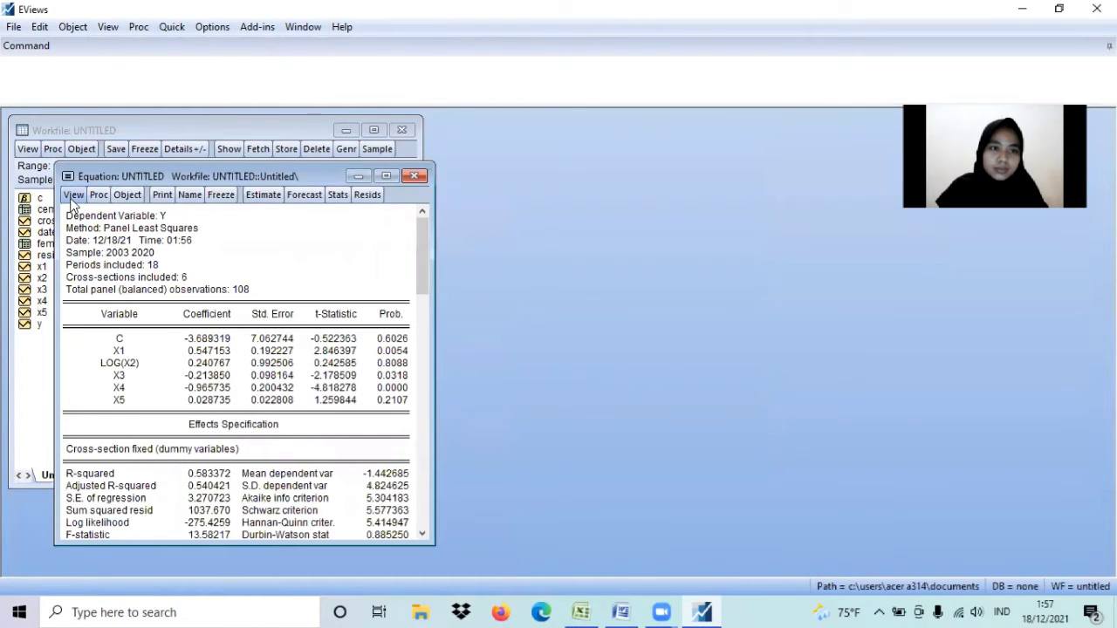
left_click(73, 195)
mouse_move(166, 366)
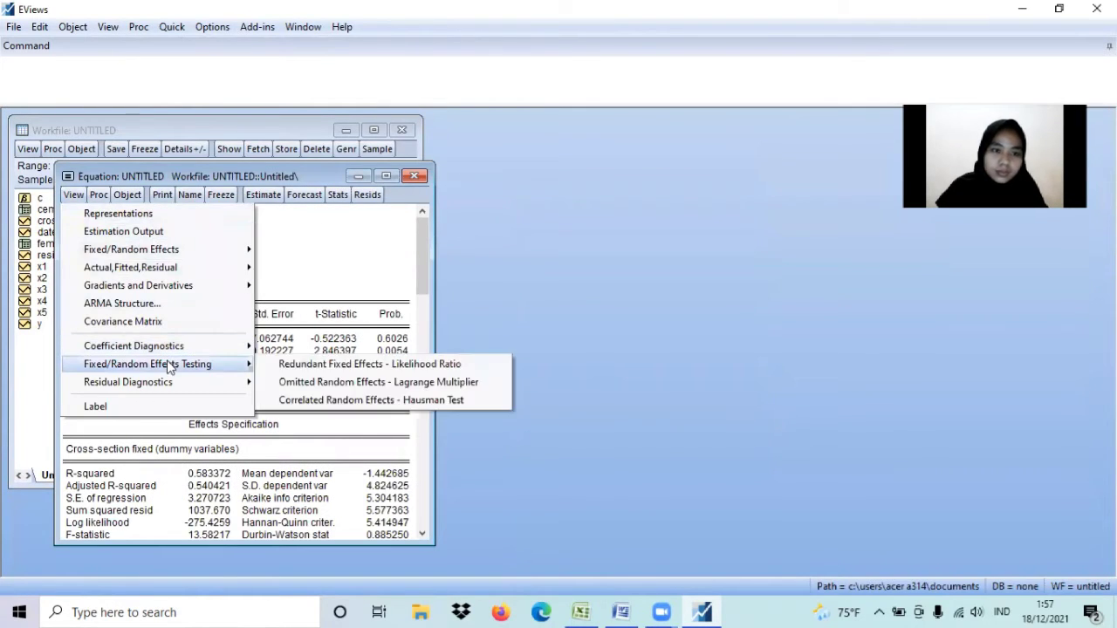
left_click(291, 367)
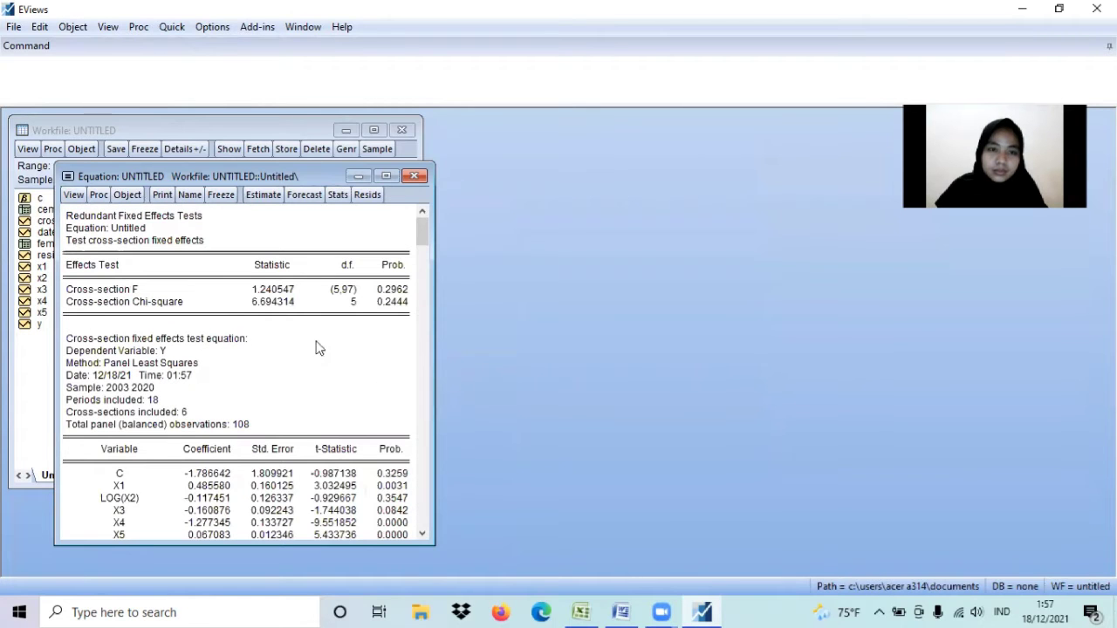
left_click_drag(422, 234, 428, 426)
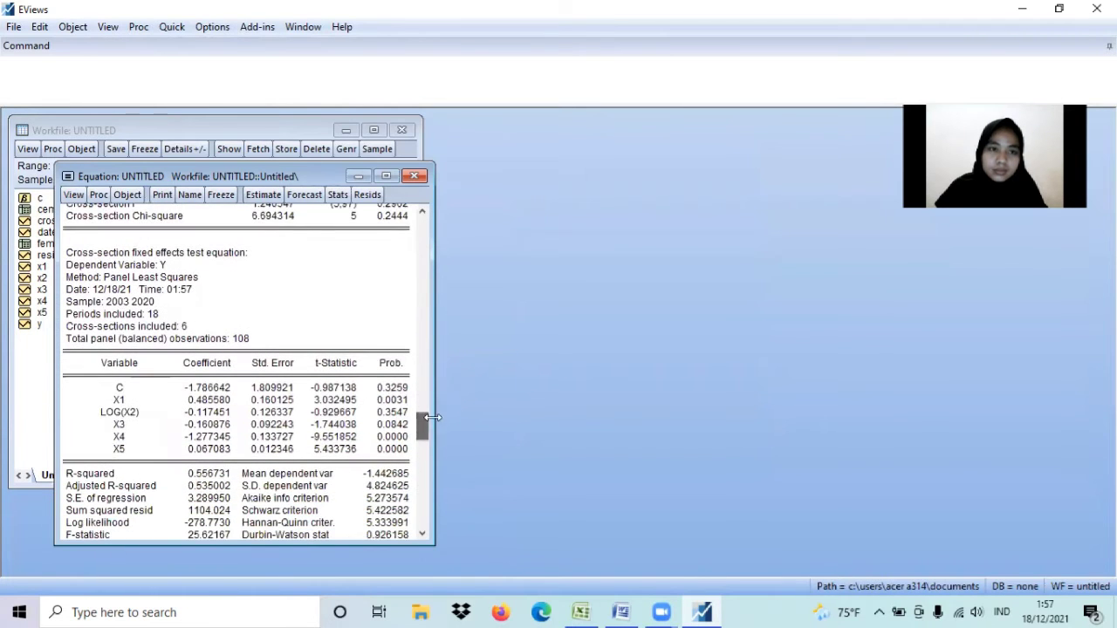
Freeze the redundant fixed effects test output as a table, name it uji_chow, and close the table
left_click(220, 194)
left_click(259, 263)
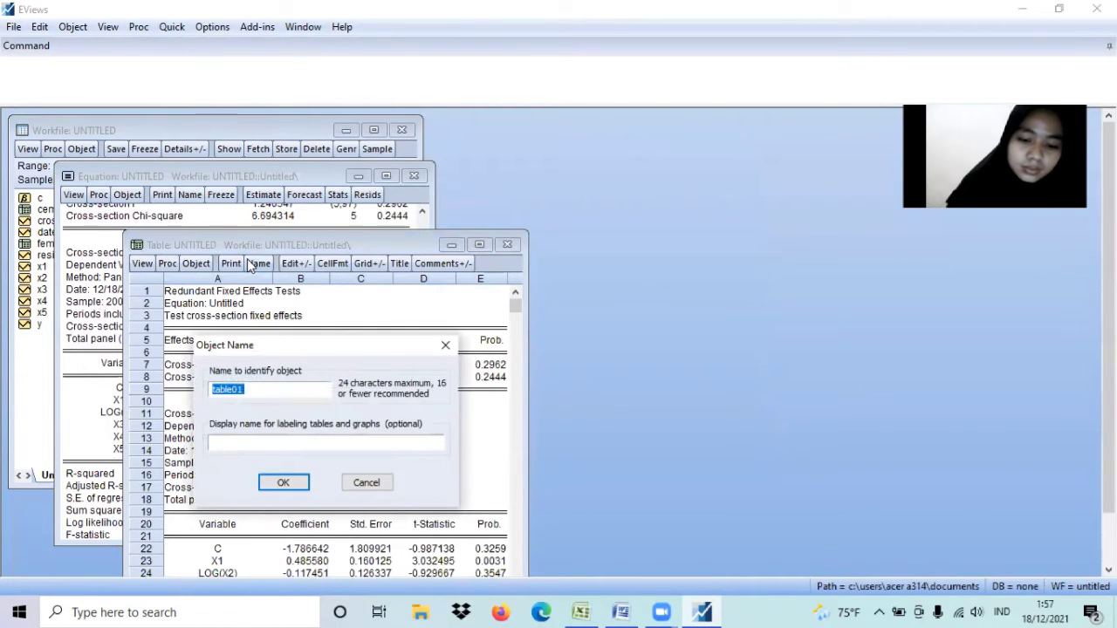
type("uji")
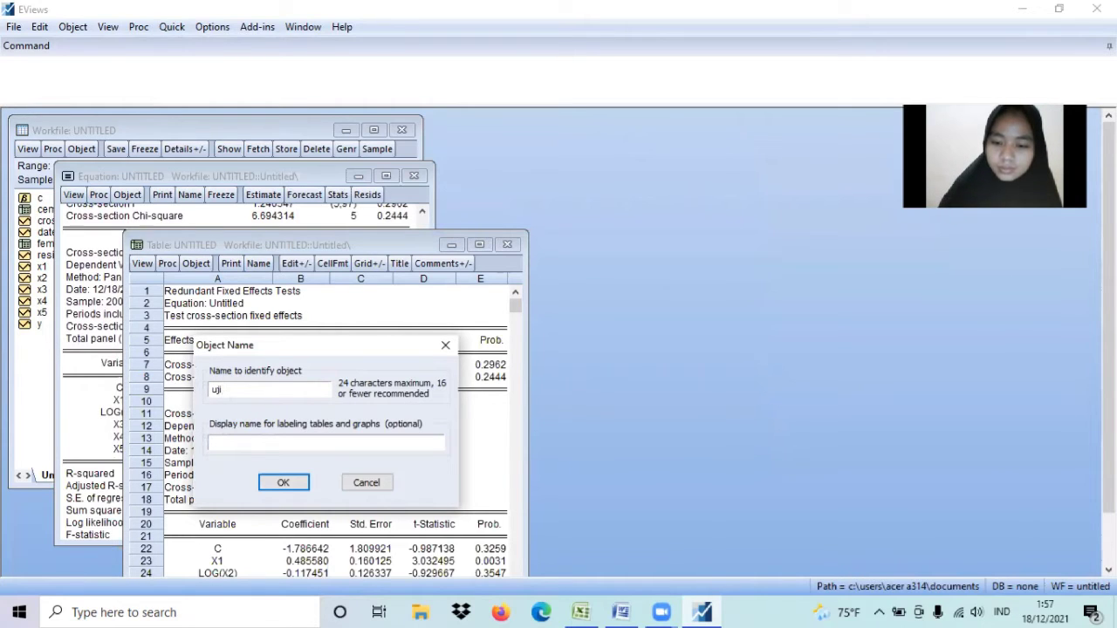
type("_")
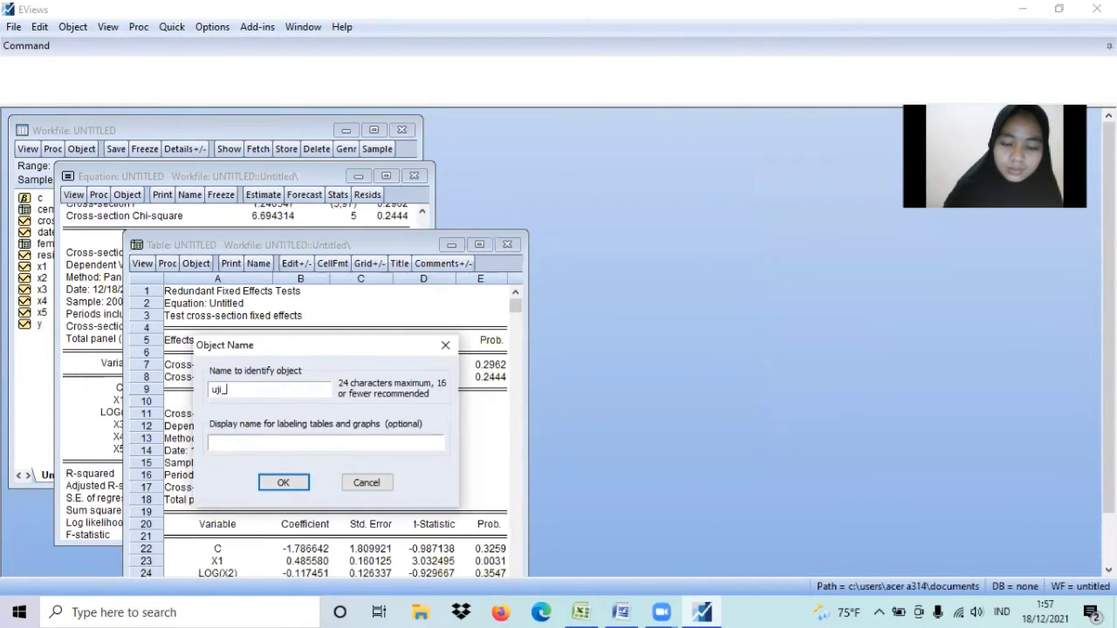
type("co")
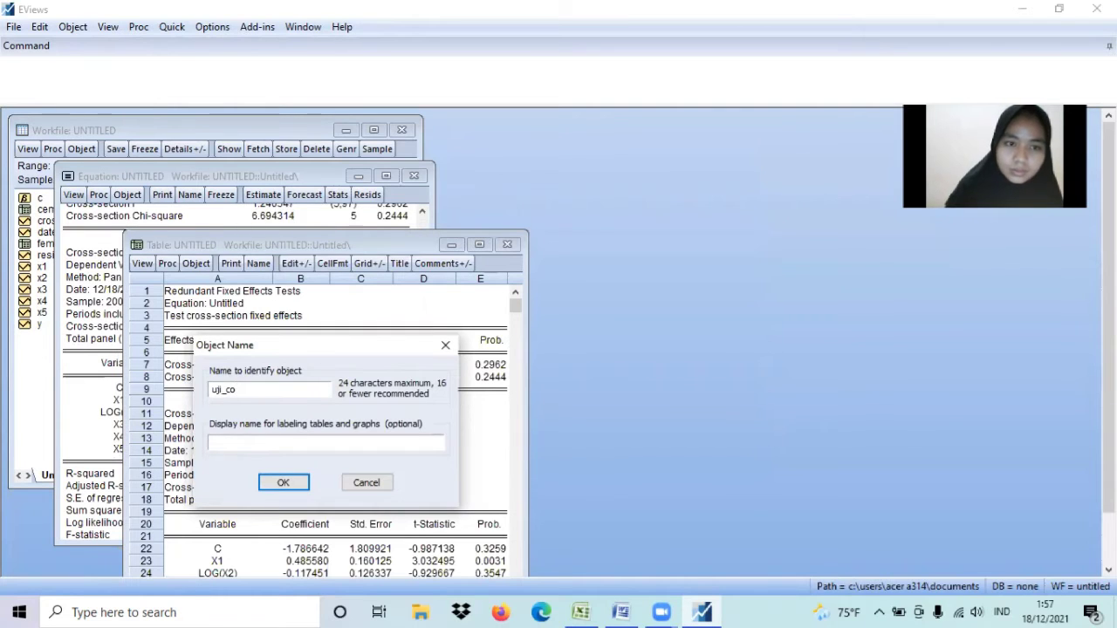
key("BackSpace")
type("h")
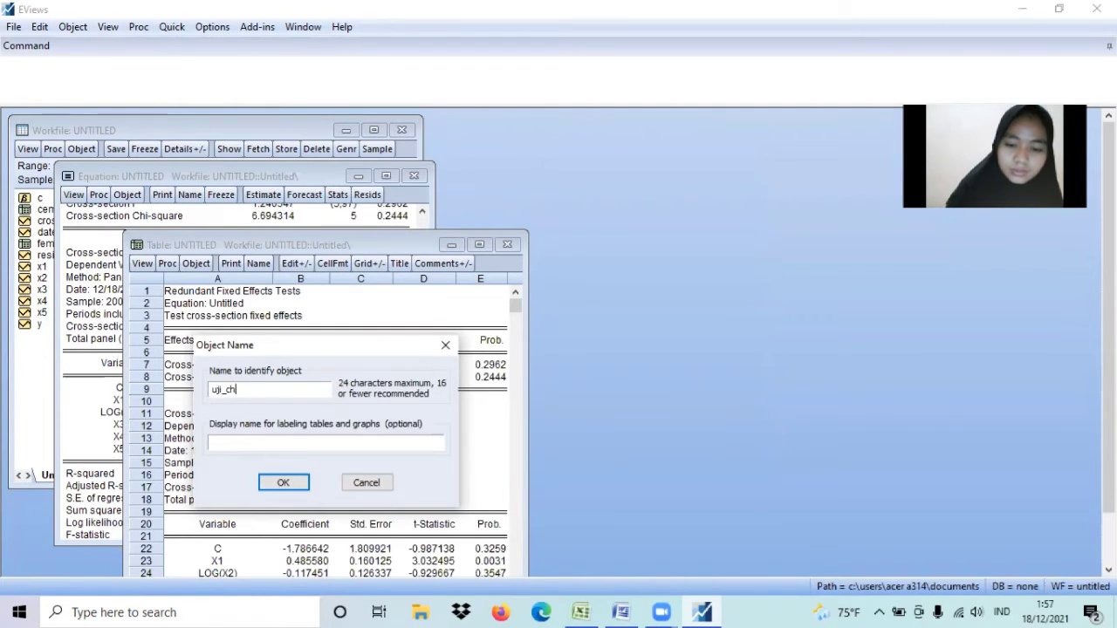
type("ow")
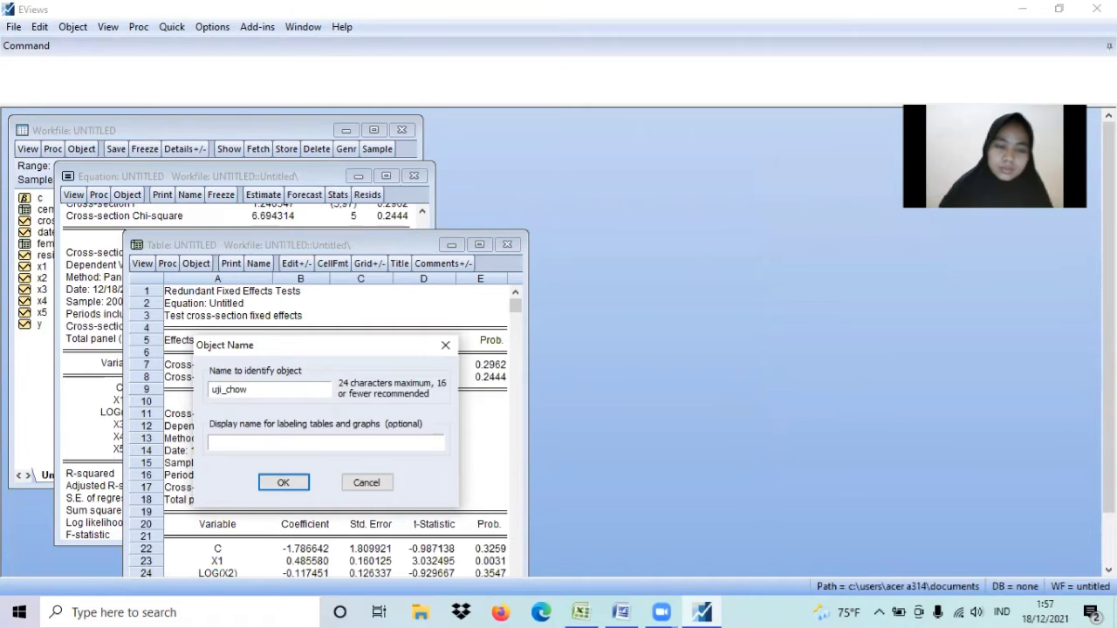
left_click(284, 483)
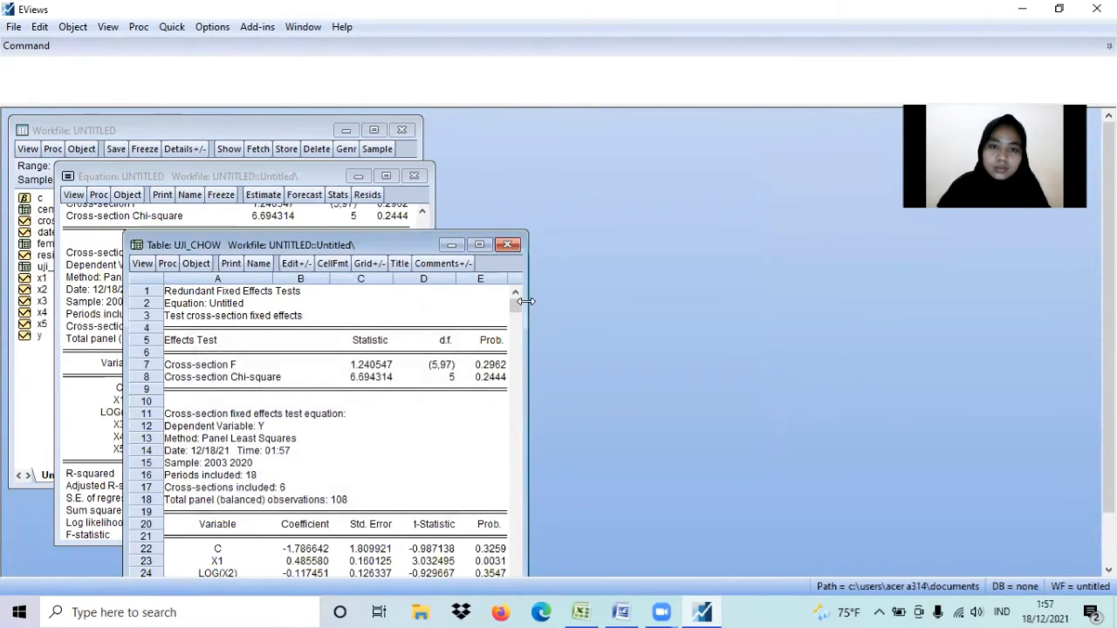
left_click(510, 246)
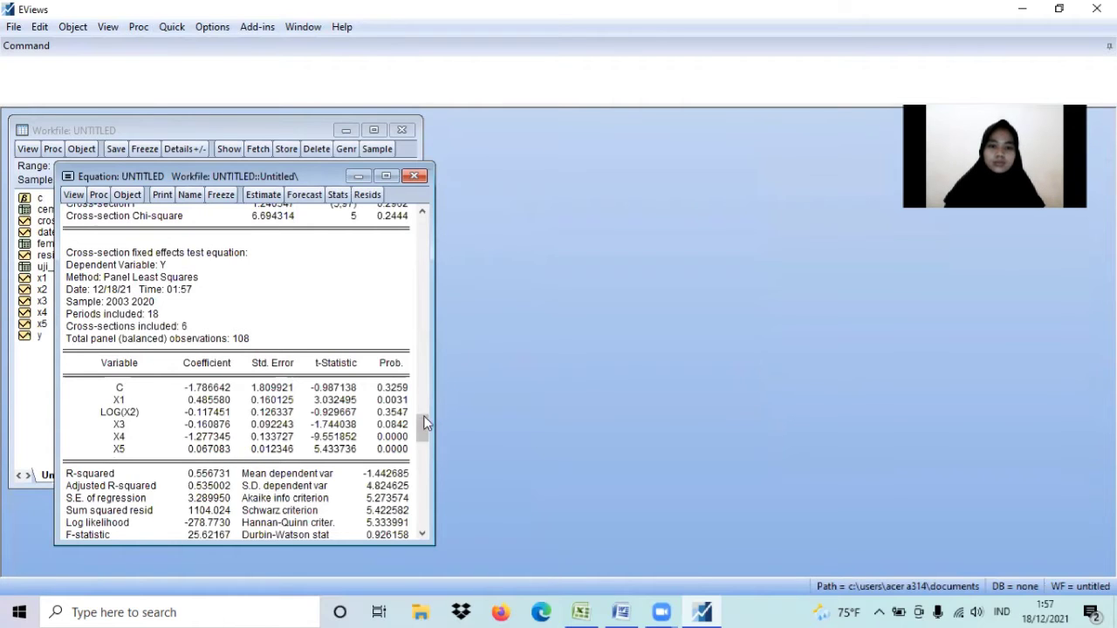
Re-estimate the equation y c x1 log(x2) x3 x4 x5 with cross-section effects set to None
left_click_drag(425, 423, 428, 330)
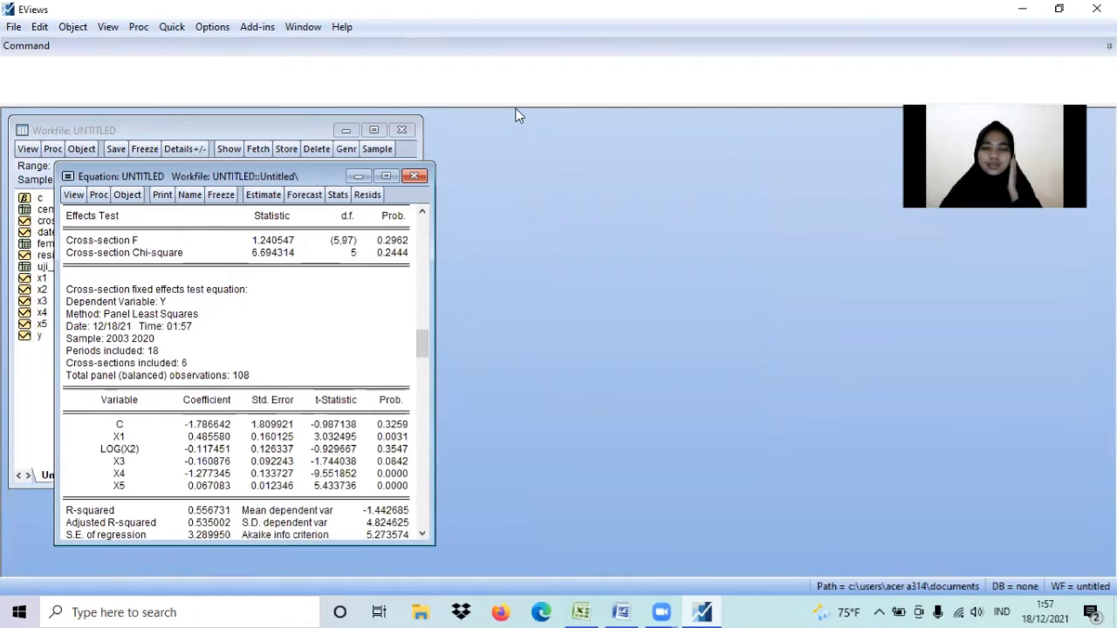
left_click(99, 194)
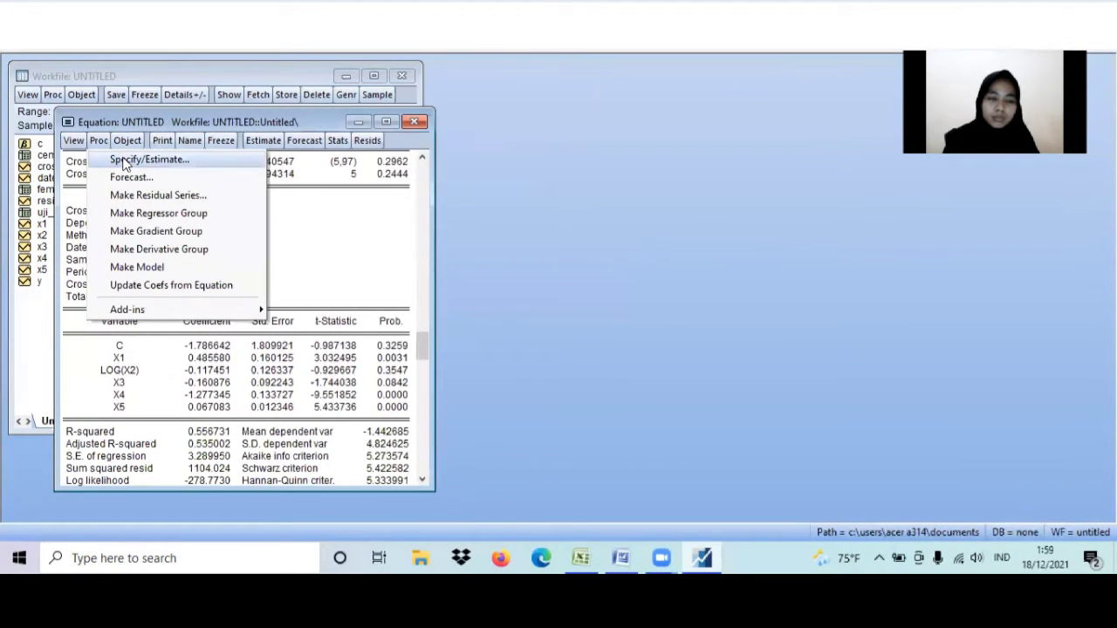
left_click(131, 159)
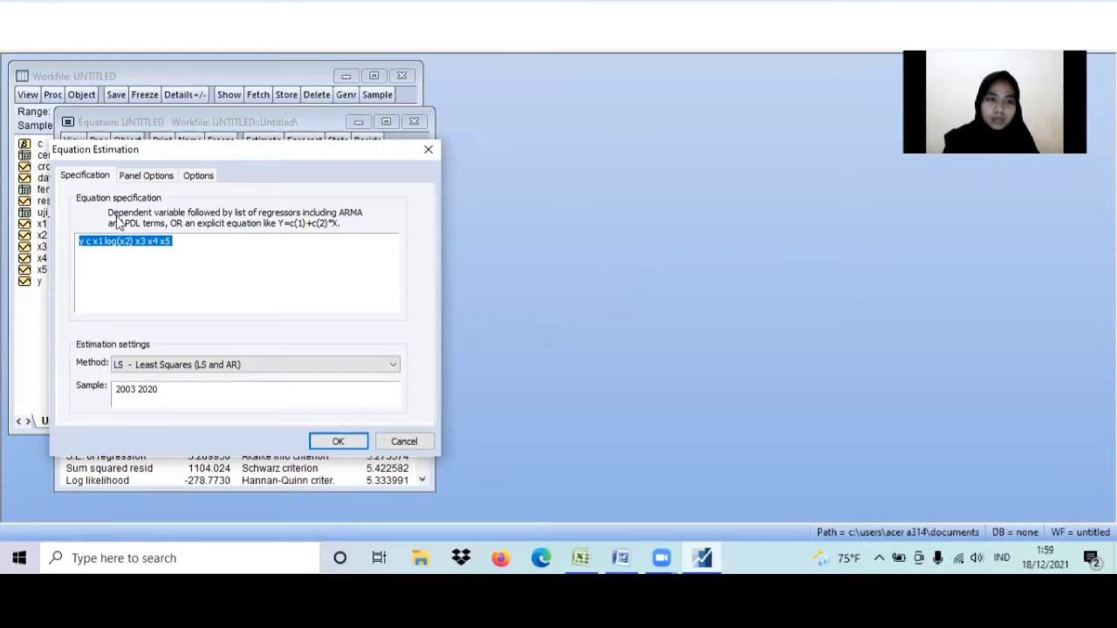
left_click(138, 175)
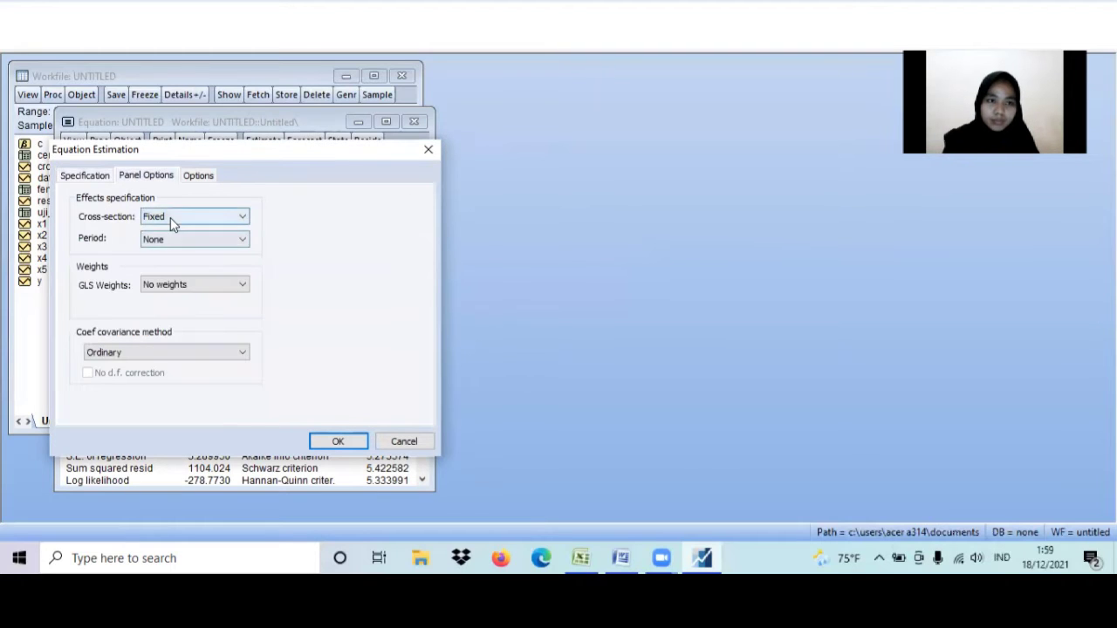
left_click(170, 217)
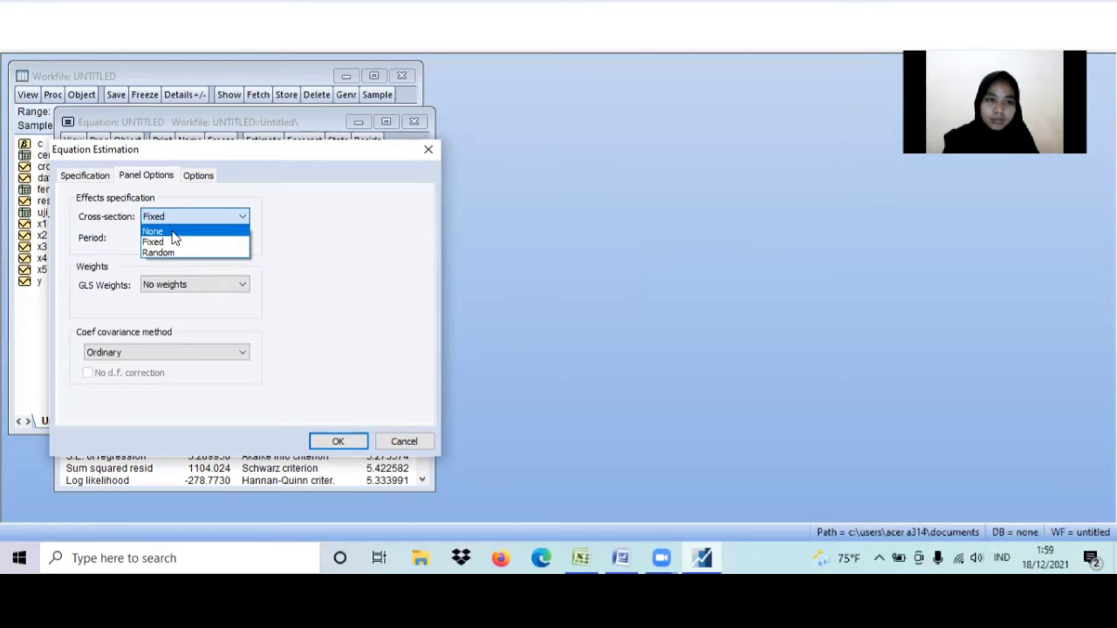
left_click(171, 232)
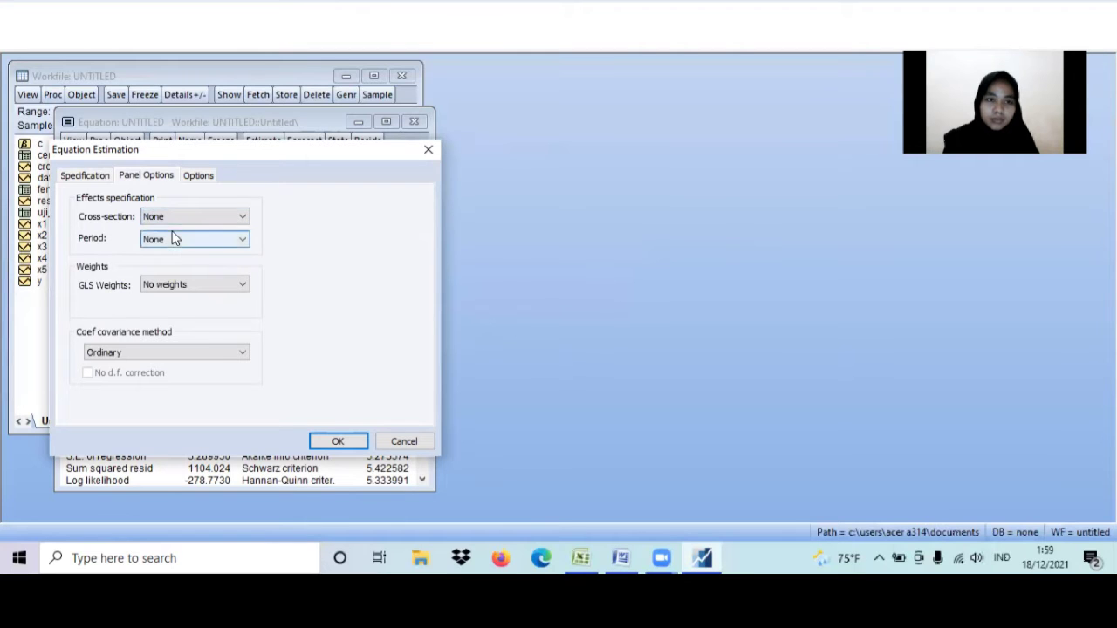
left_click(336, 443)
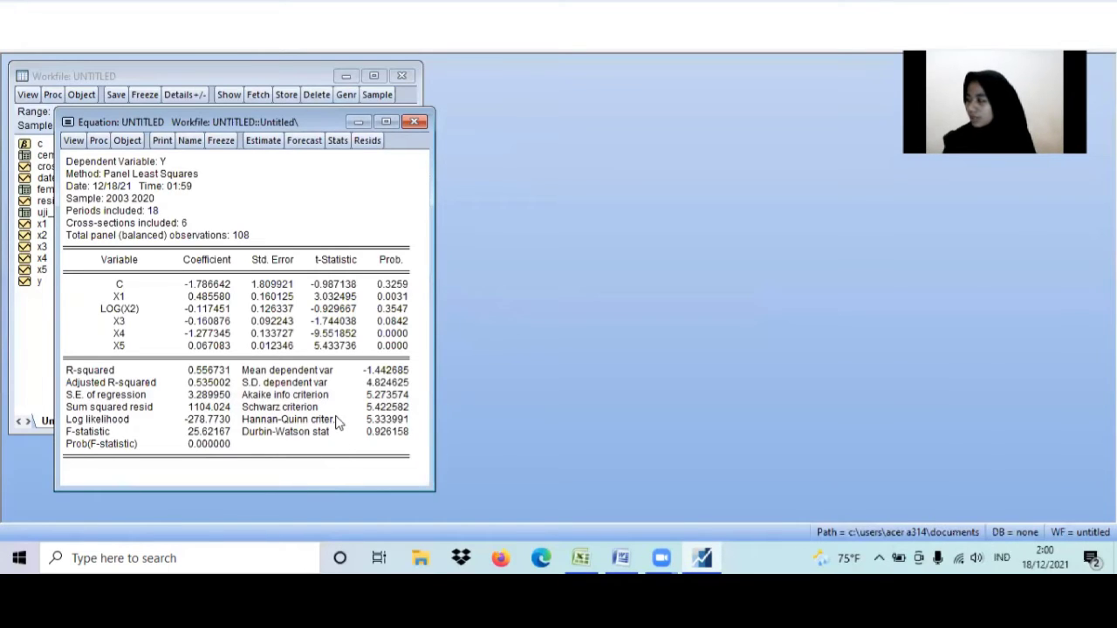
Minimize the equation window and generate a new series with the equation resabs=abs(resid)
left_click(348, 2)
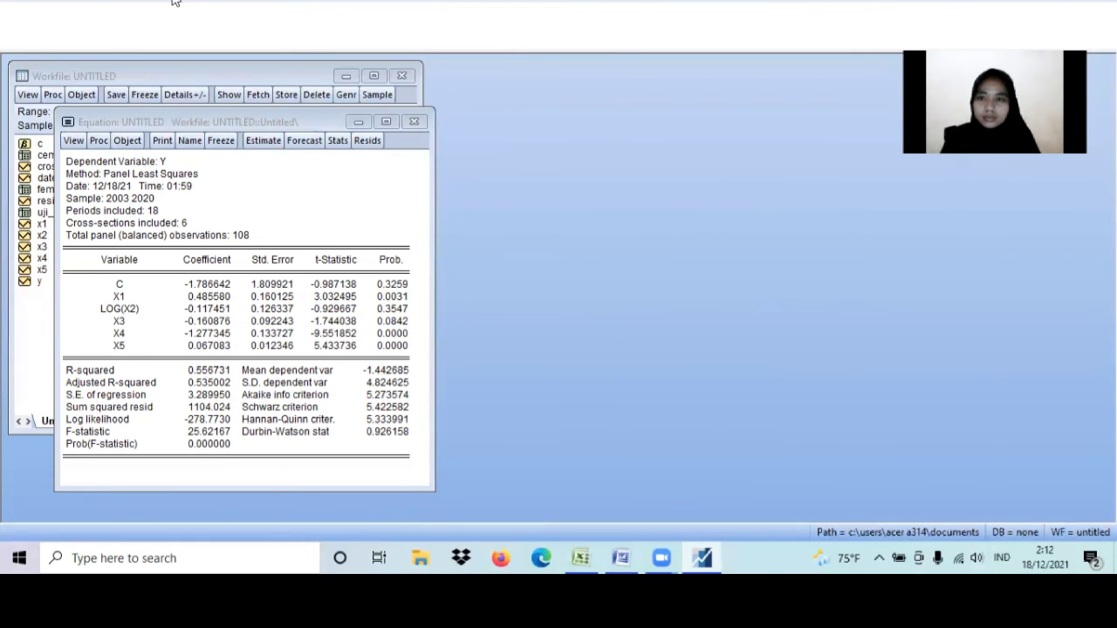
left_click(359, 122)
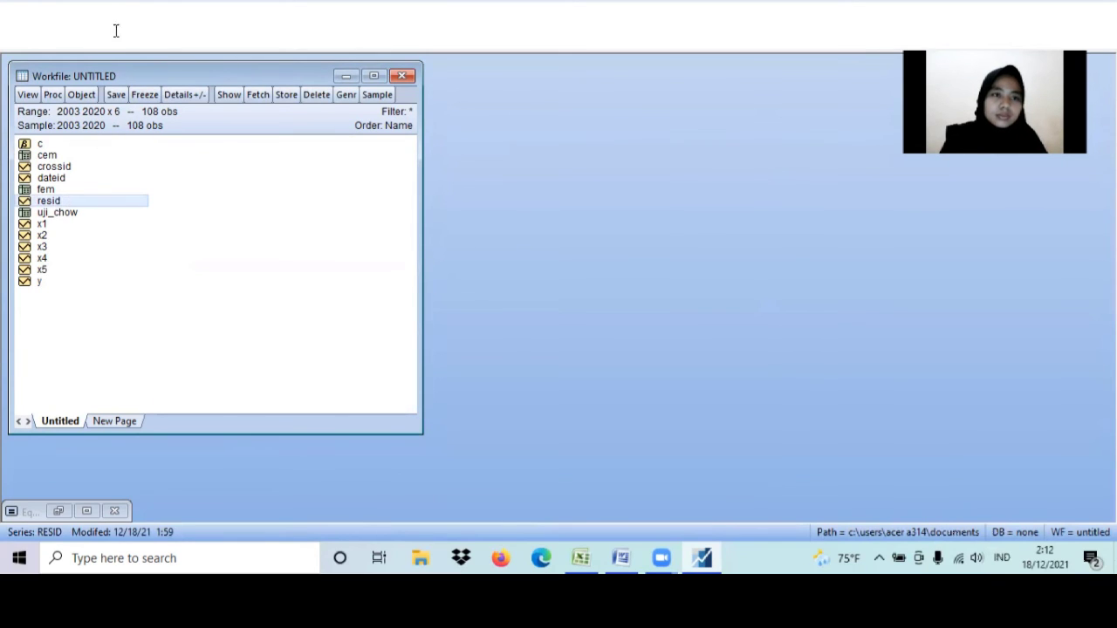
left_click(170, 0)
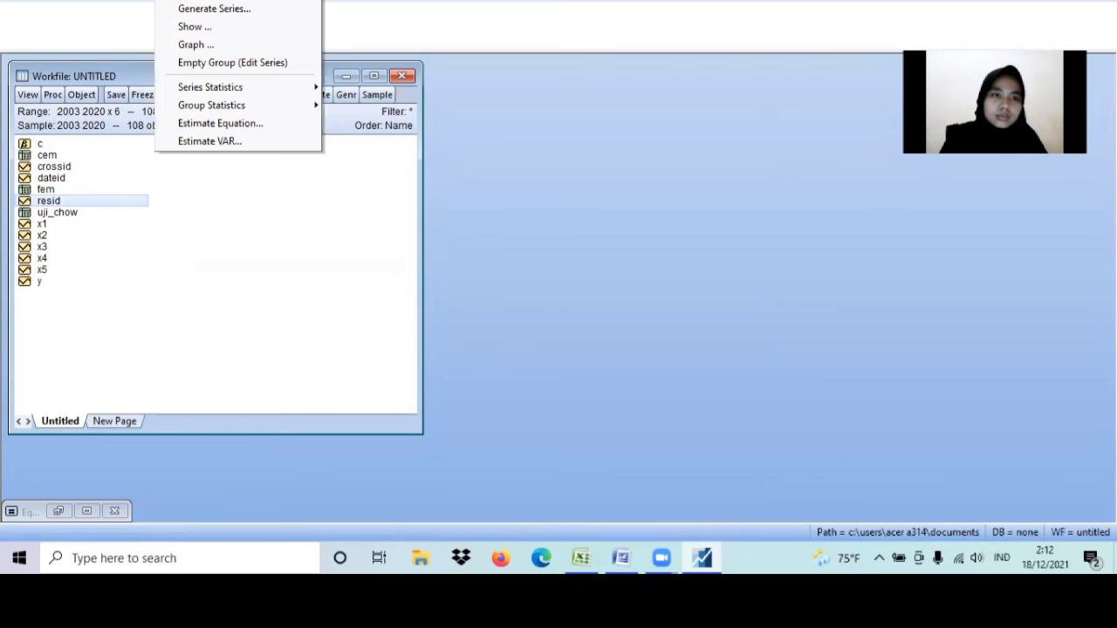
left_click(216, 8)
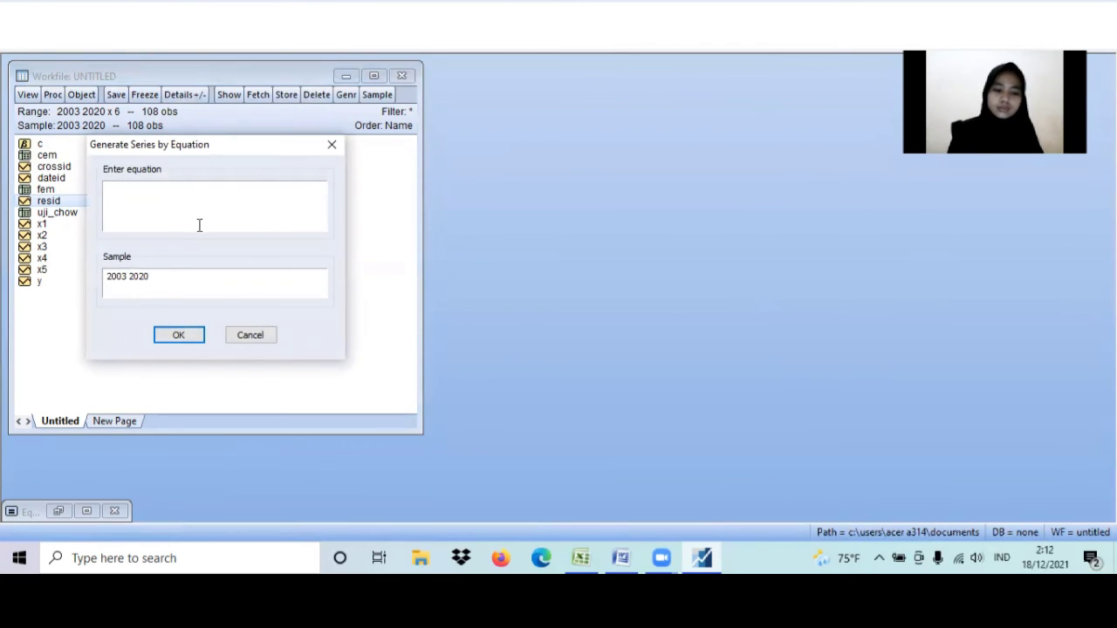
type("resab")
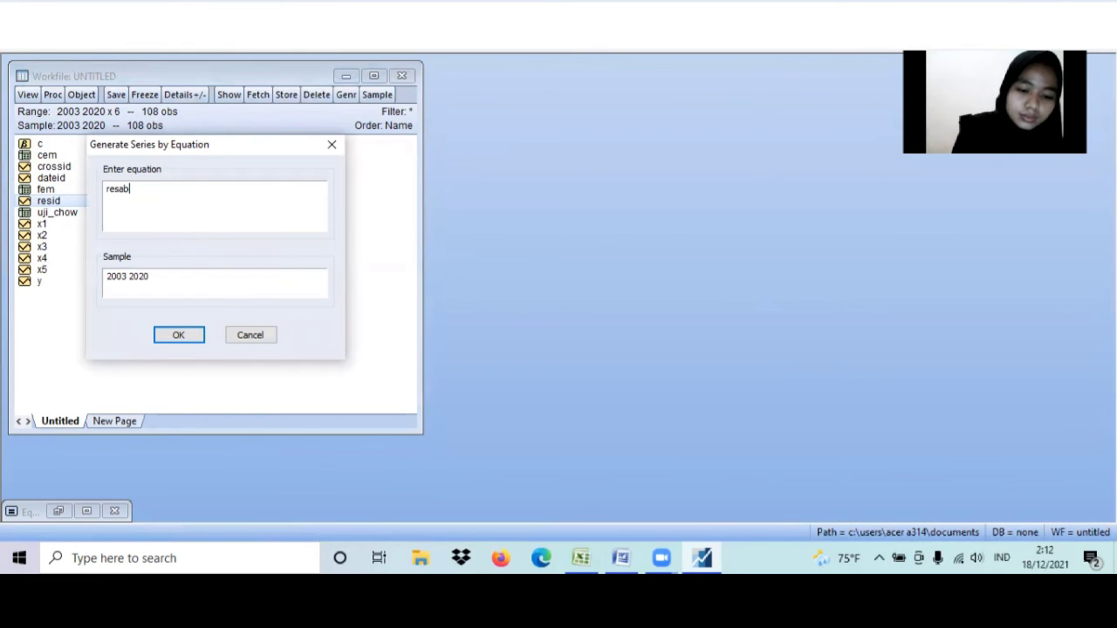
type("s")
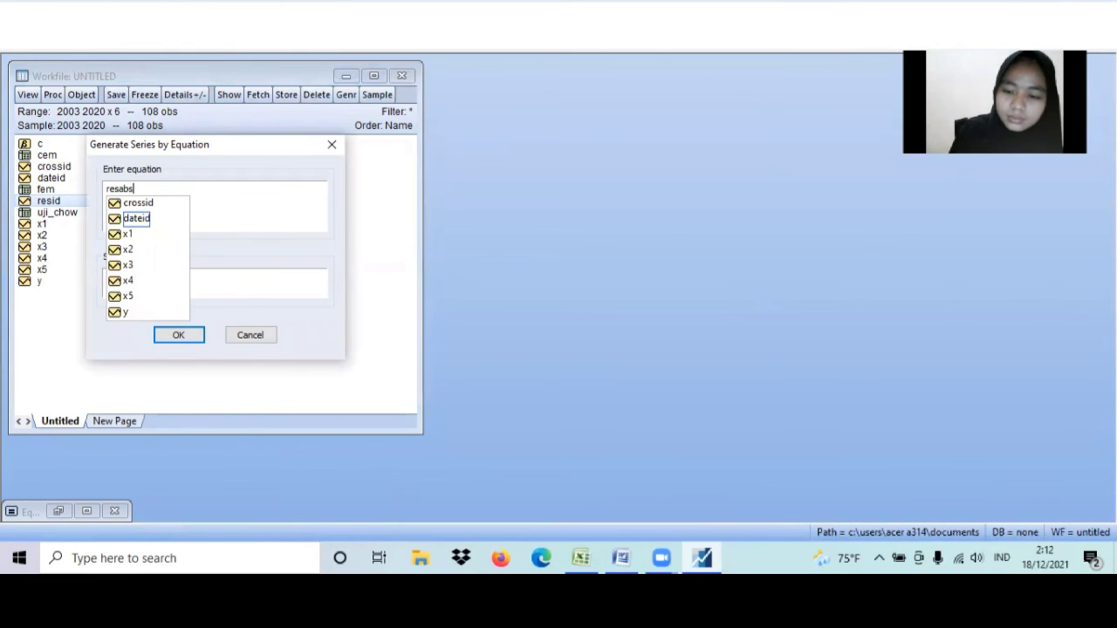
type("=")
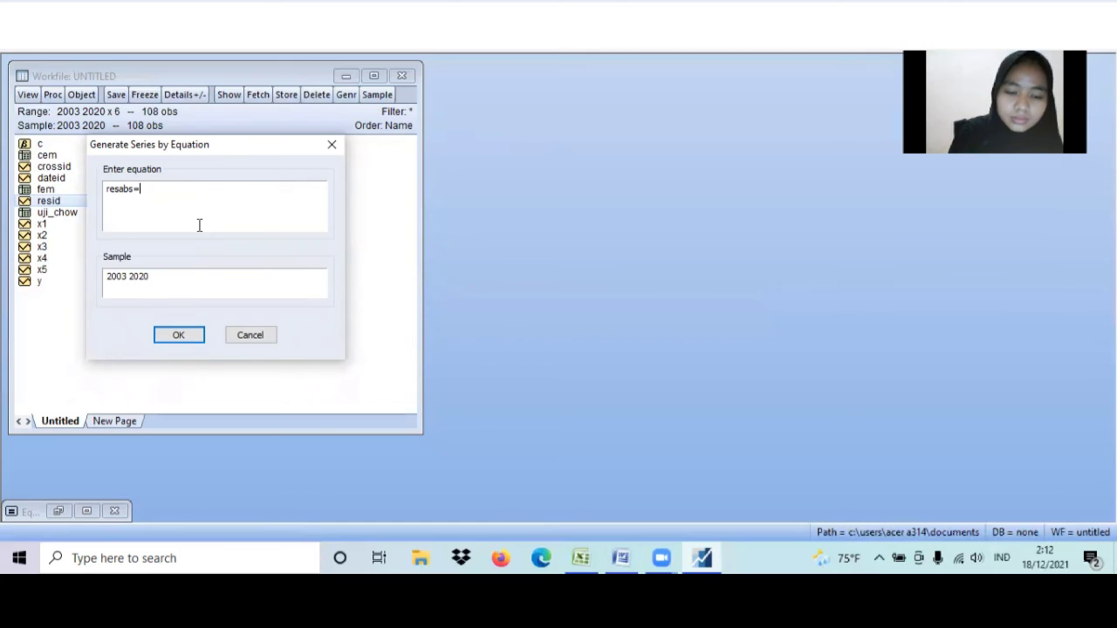
type("abs")
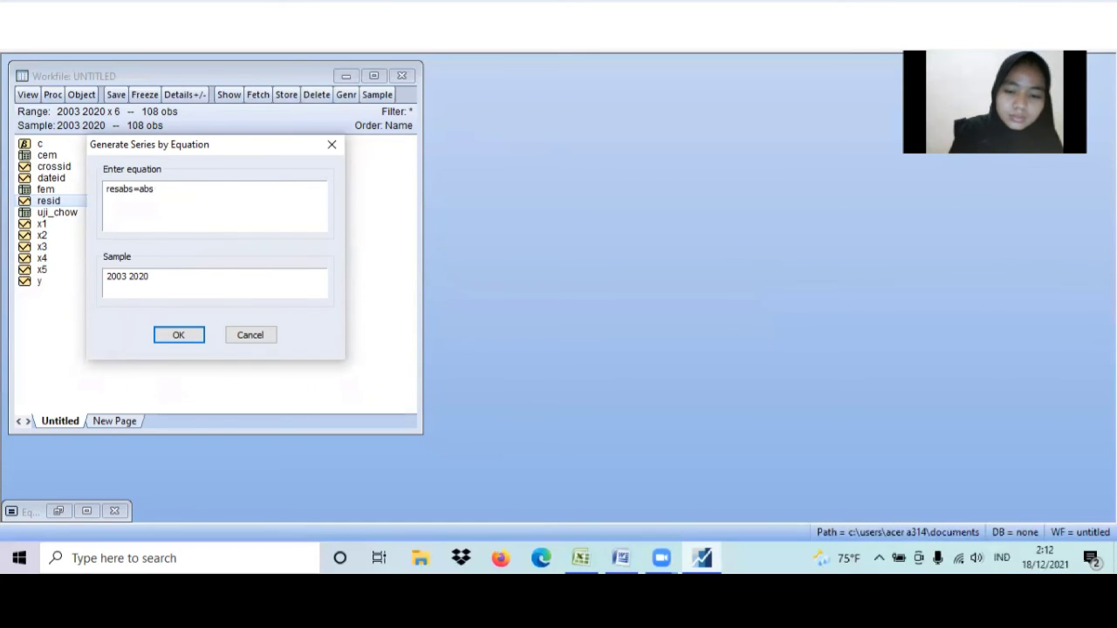
type("(")
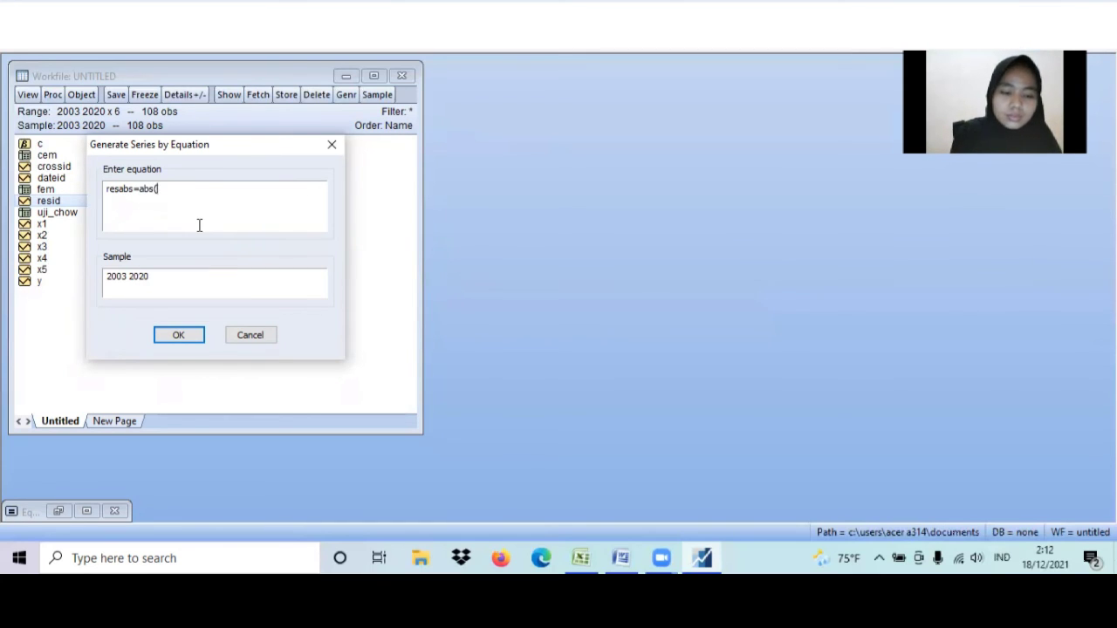
type("re")
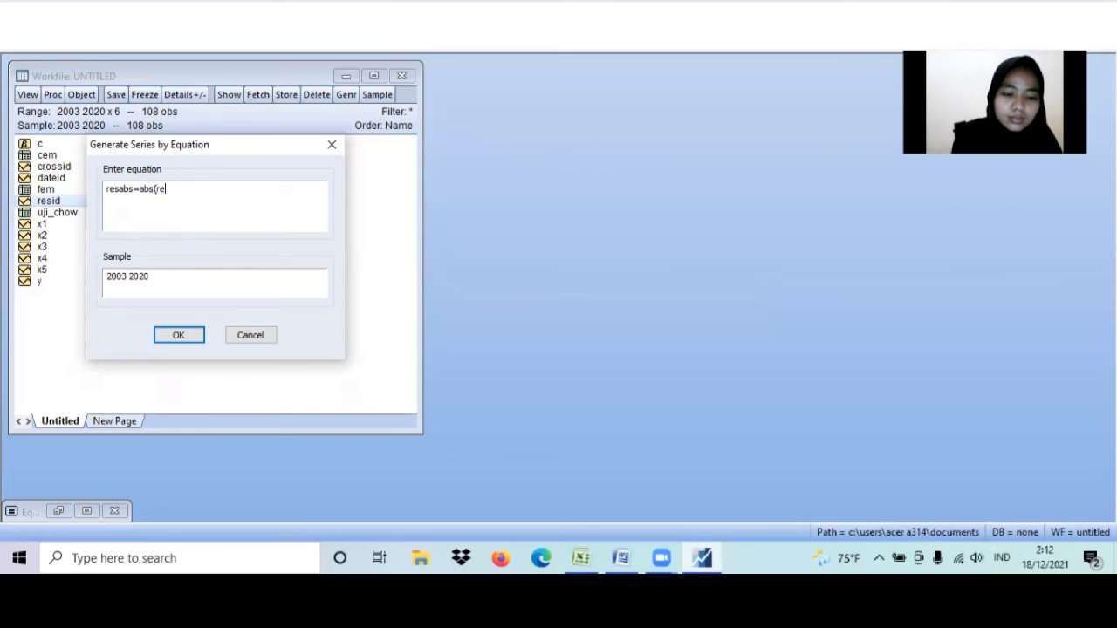
type("sid")
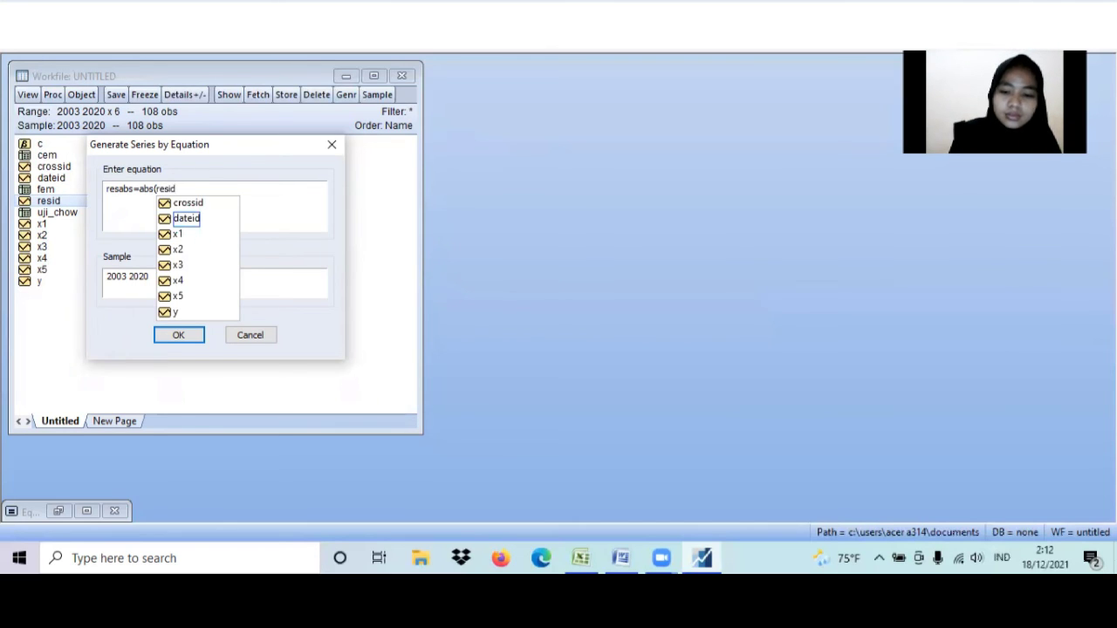
type(")")
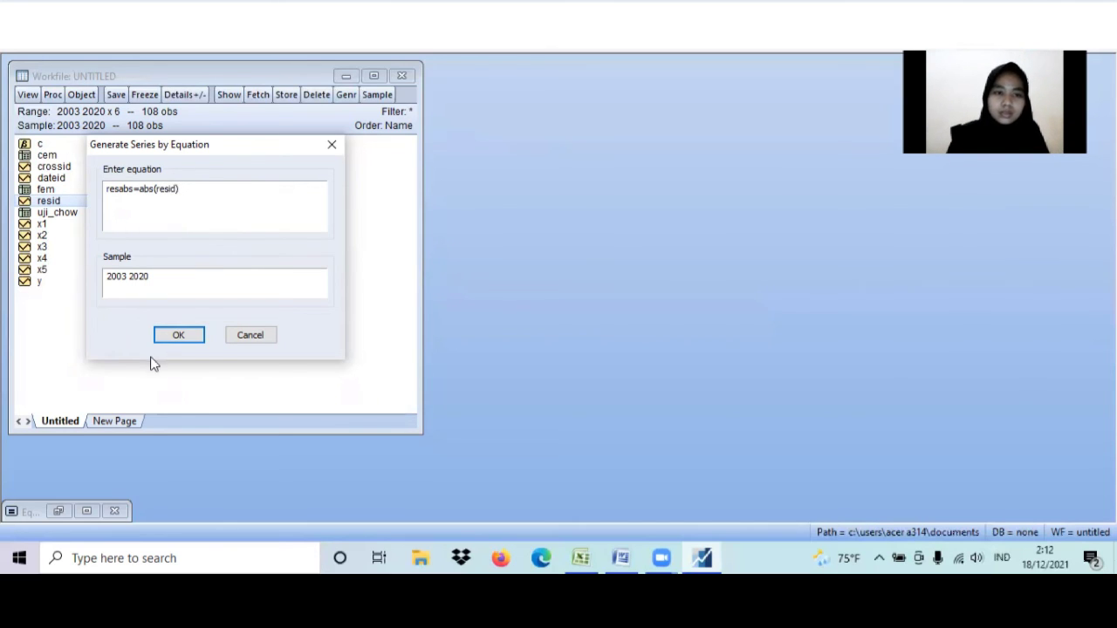
left_click(171, 337)
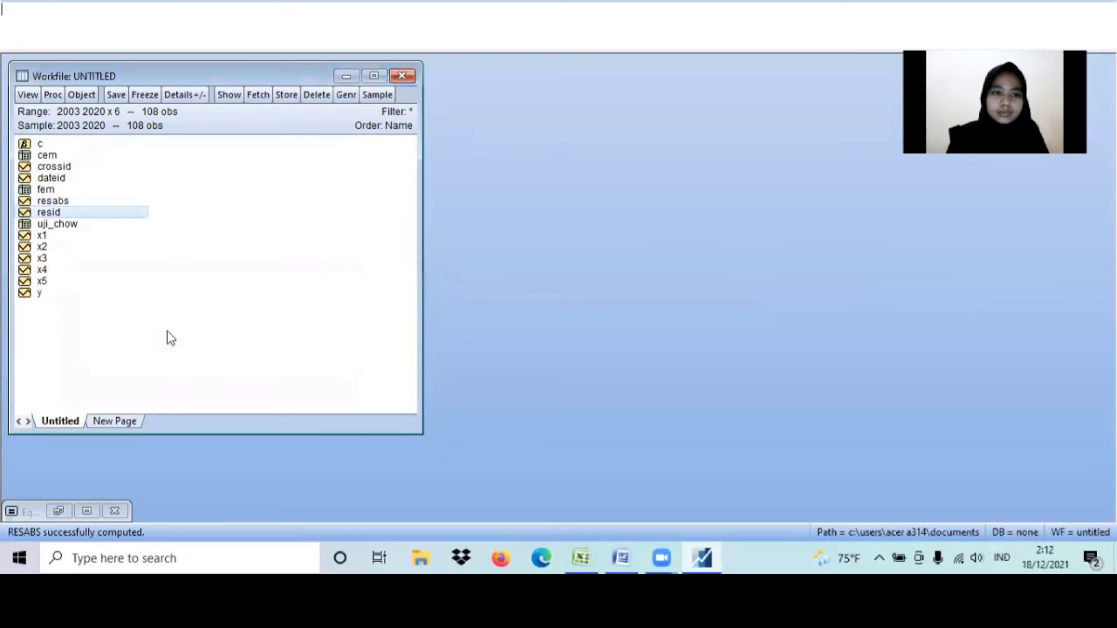
Open the resabs series, examine its values across the cross-sections, and close it
double_click(54, 200)
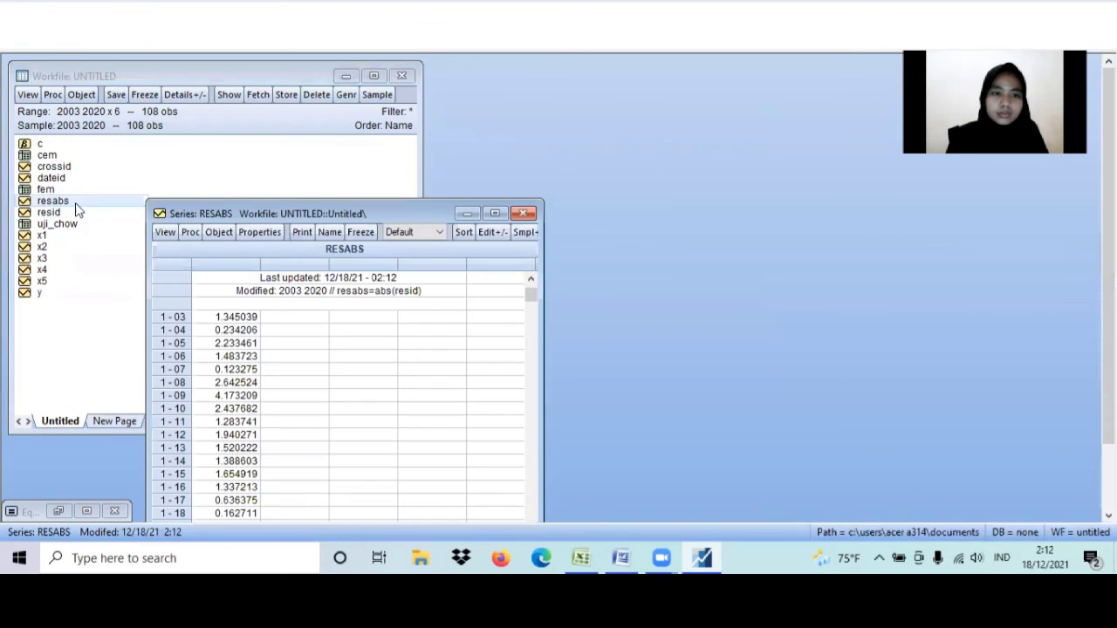
left_click_drag(529, 301, 555, 486)
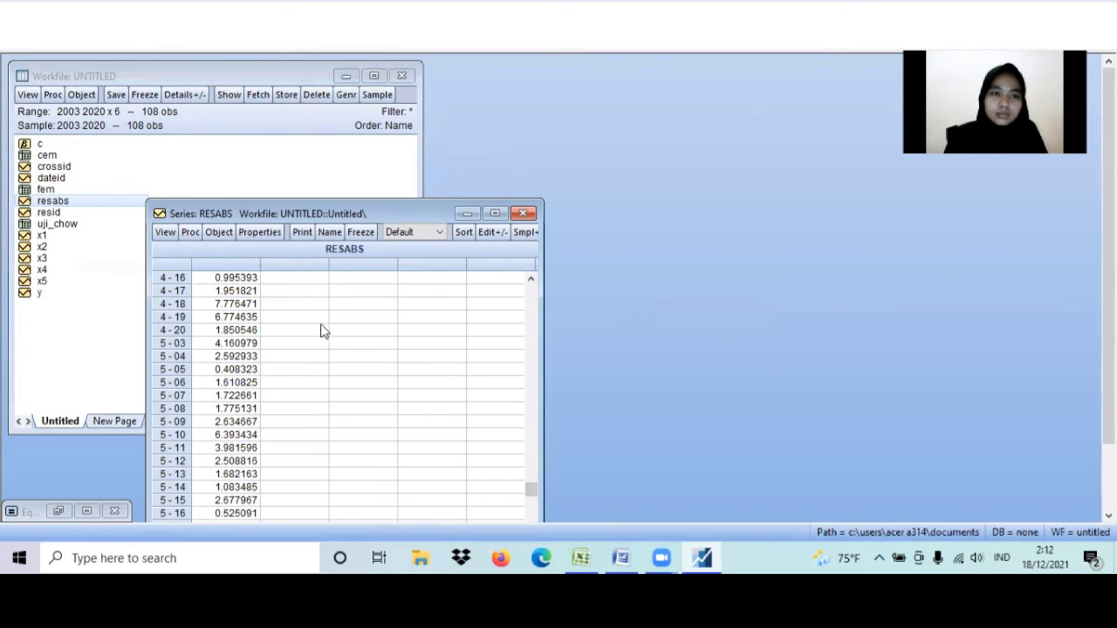
left_click(523, 214)
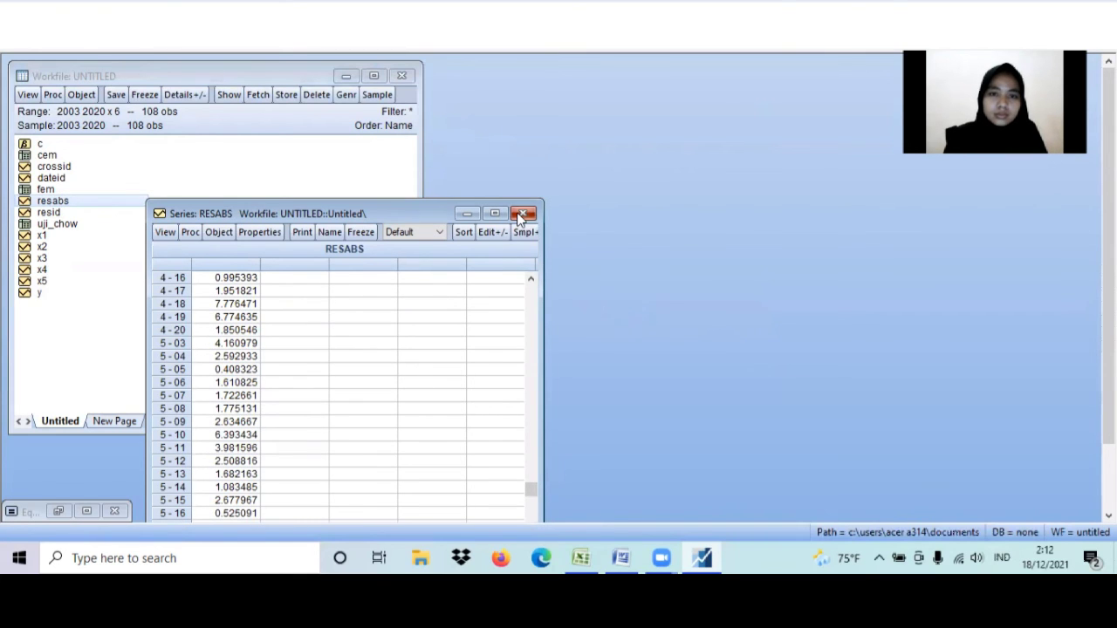
Estimate a least squares equation resabs c x1 log(x2) x3 x4 x5 over sample 2003 2020, deleting the untitled equation
left_click(175, 1)
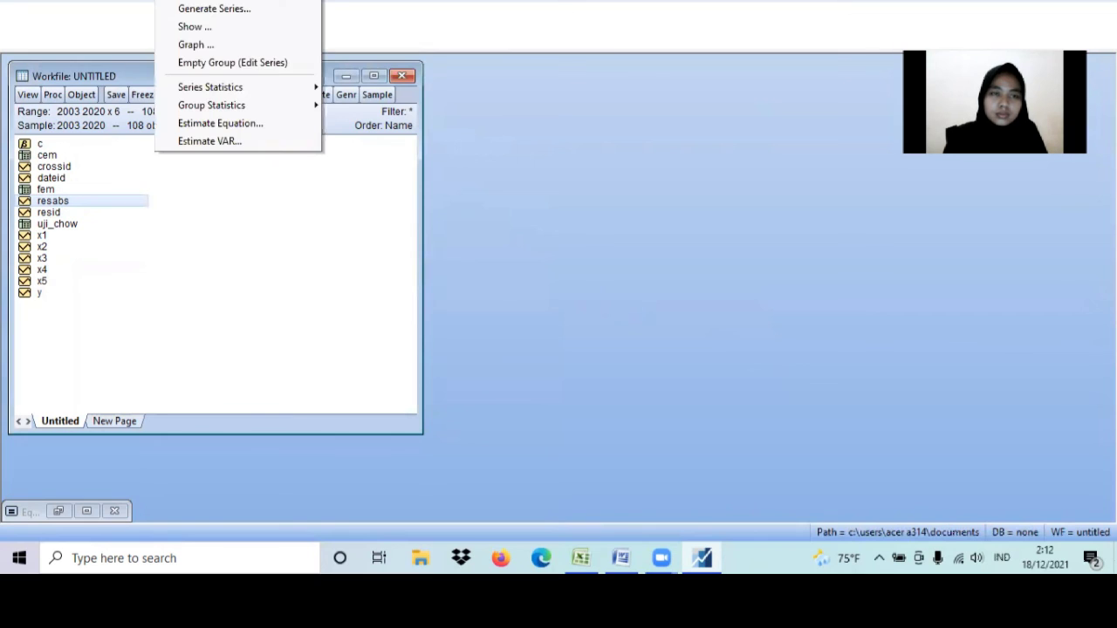
mouse_move(220, 96)
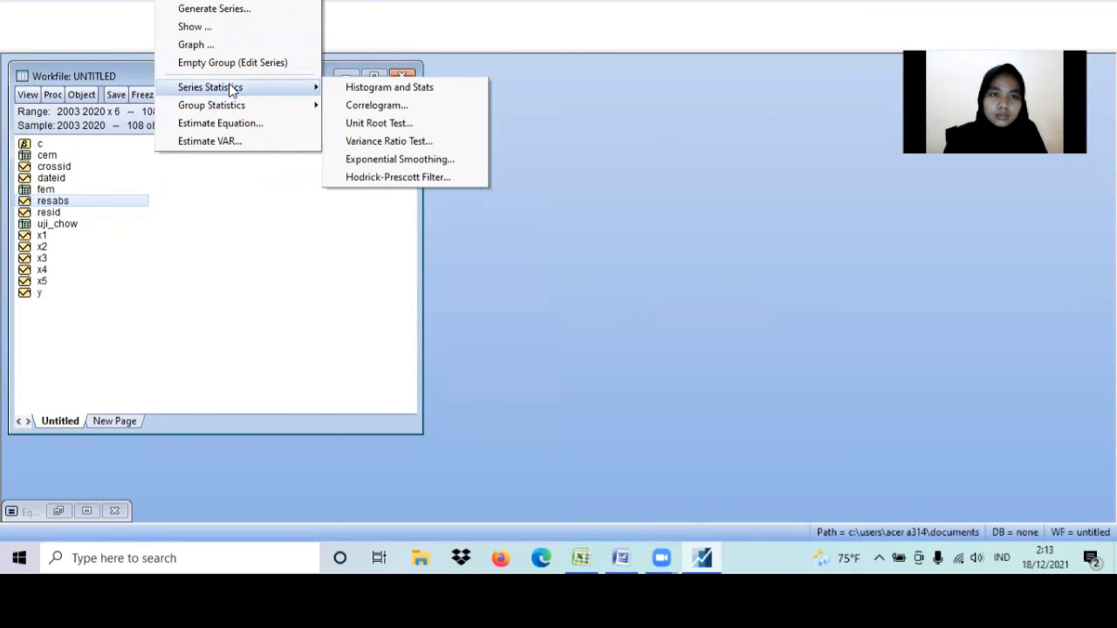
left_click(237, 126)
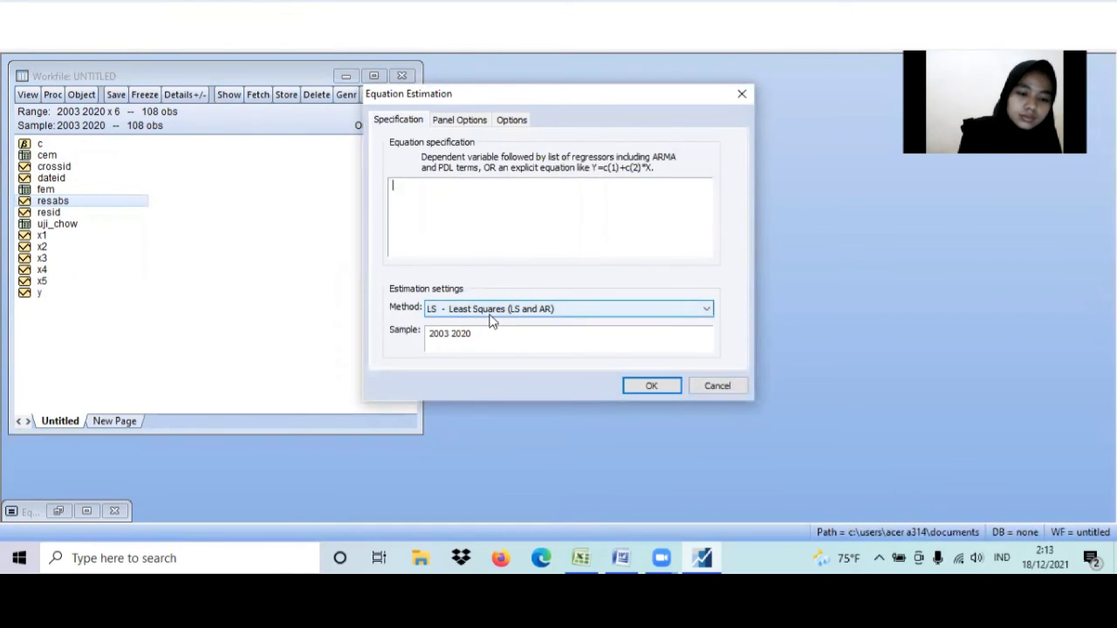
type("resab")
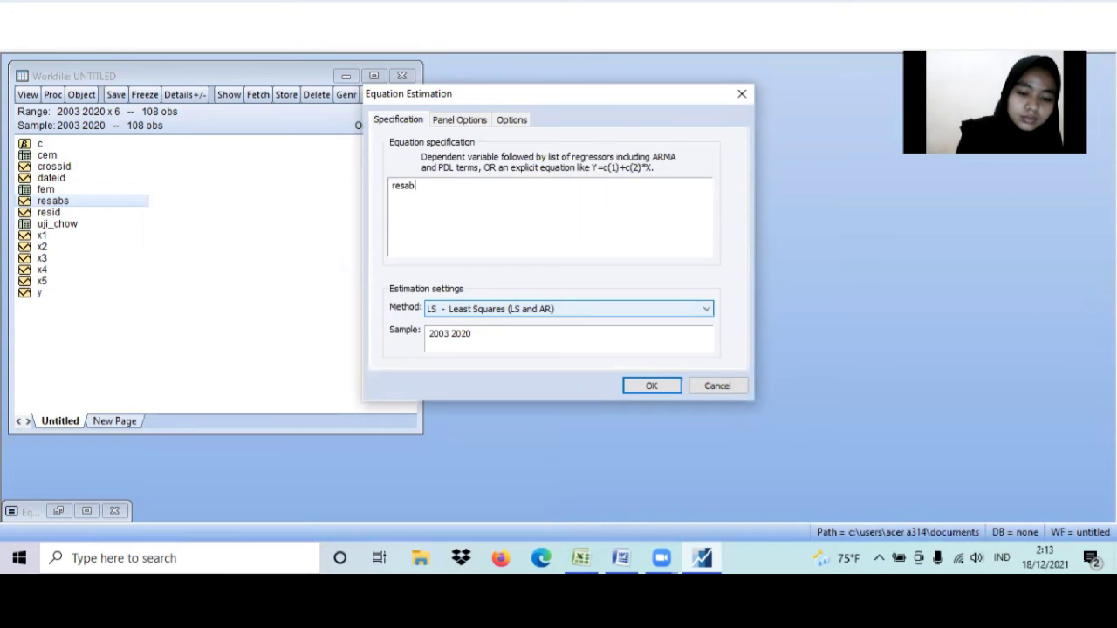
type("s ")
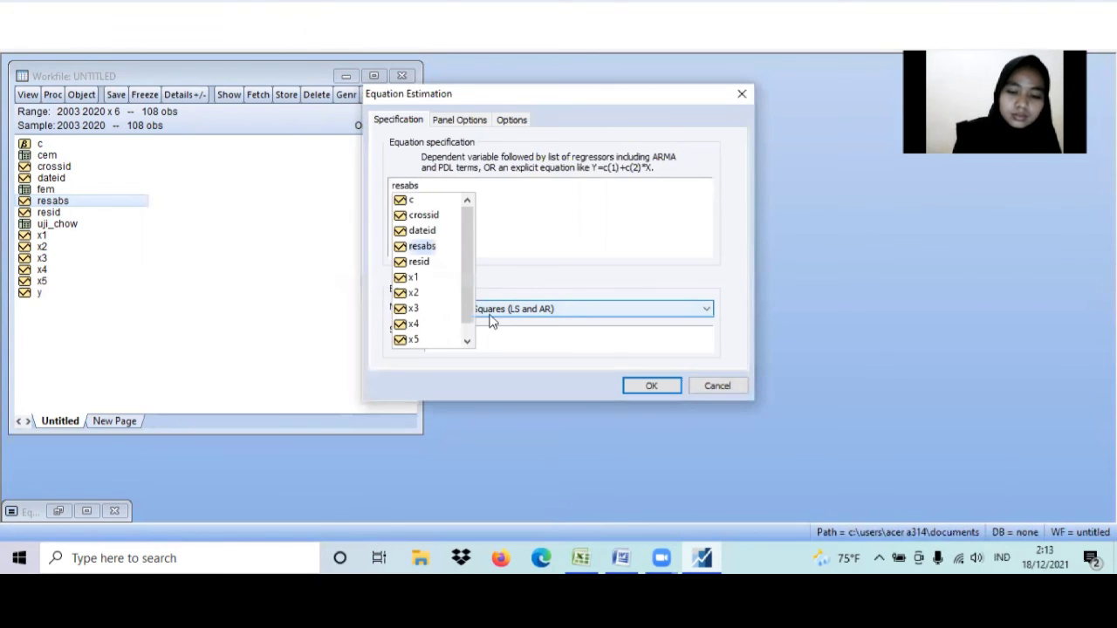
type("c")
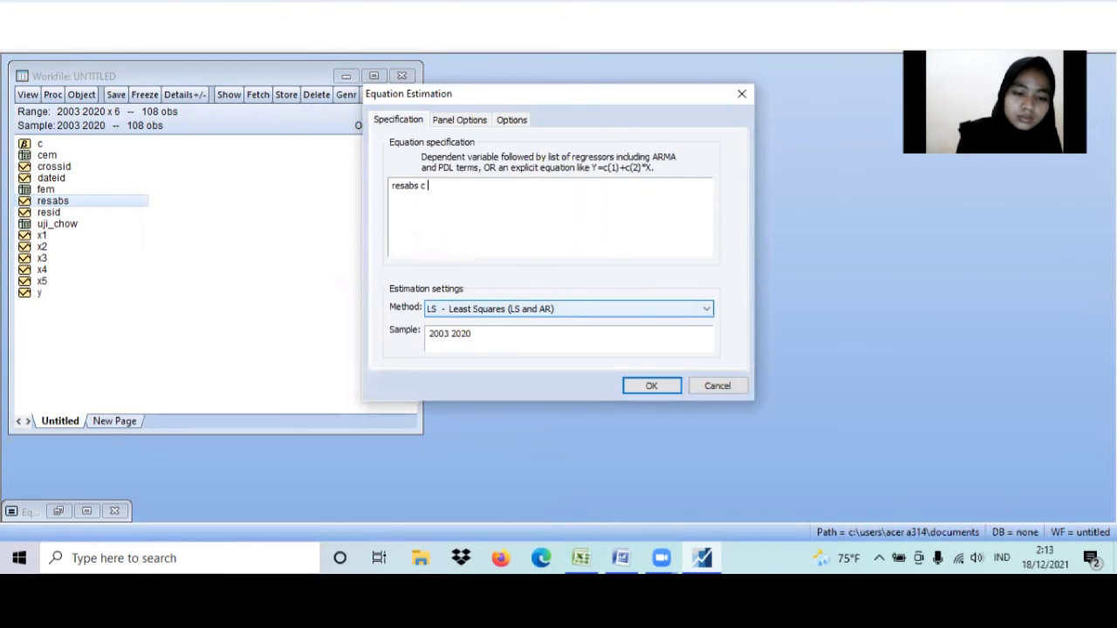
type(" x")
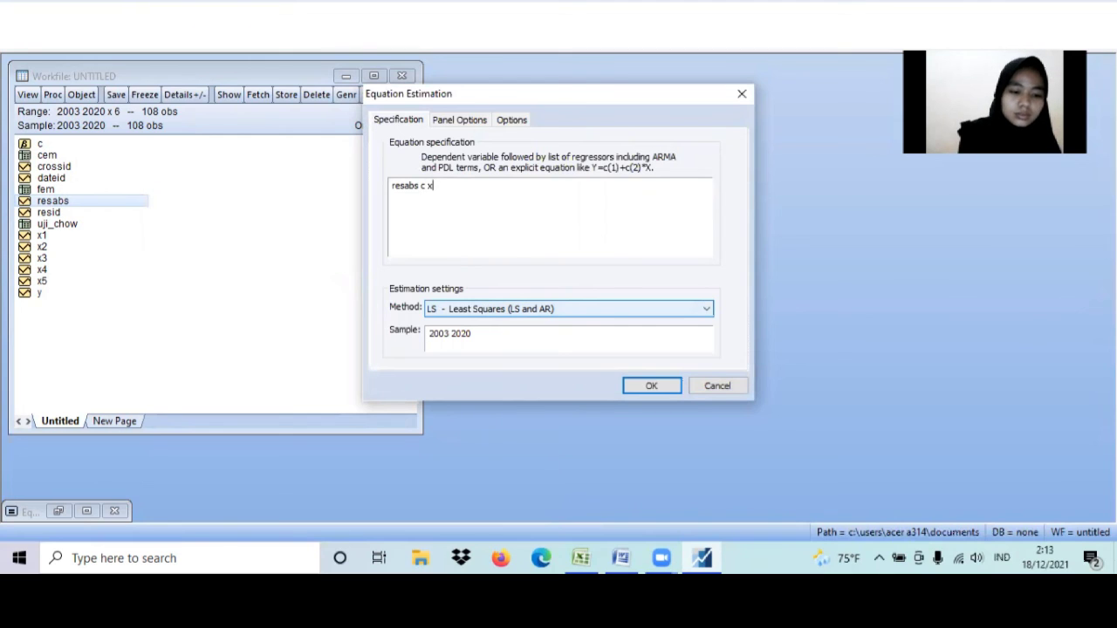
type("1 lo")
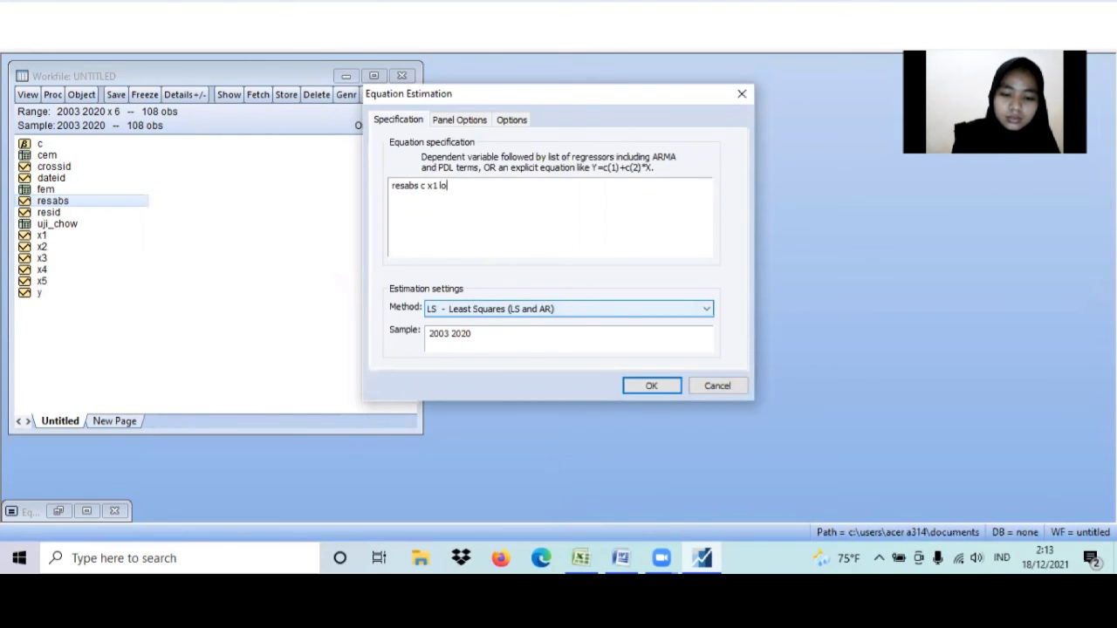
type("g(x2)")
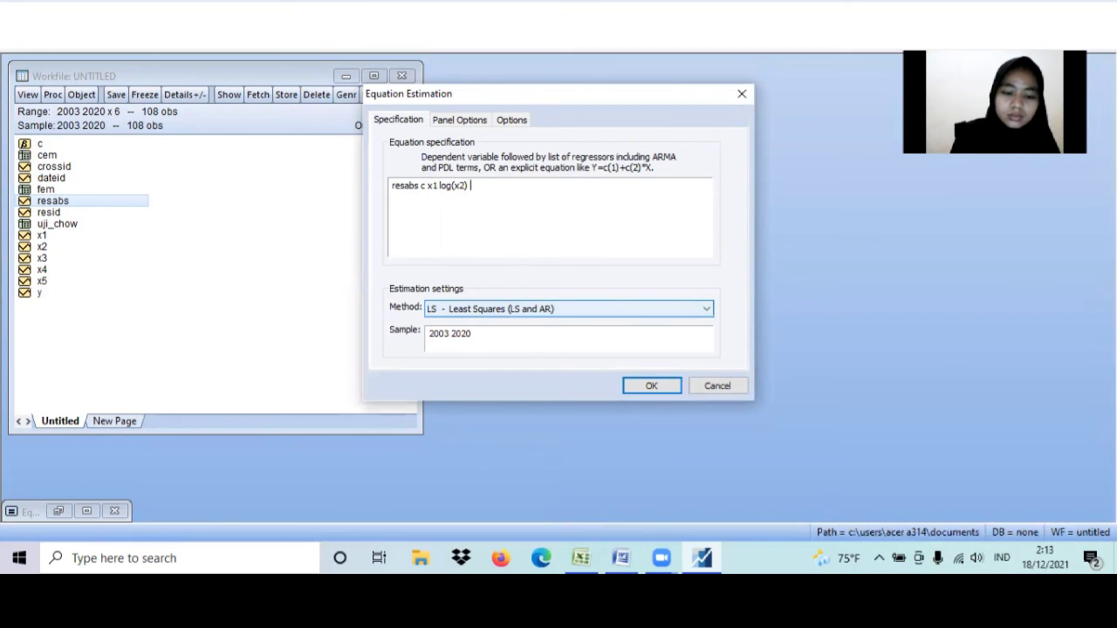
type(" x3 x4 ")
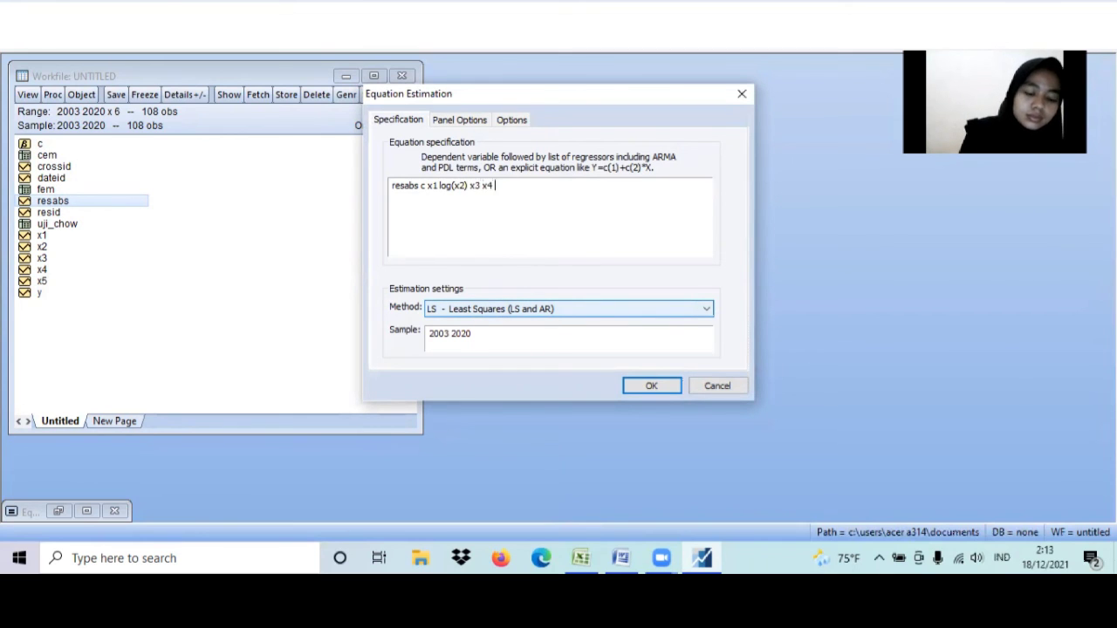
type("x5")
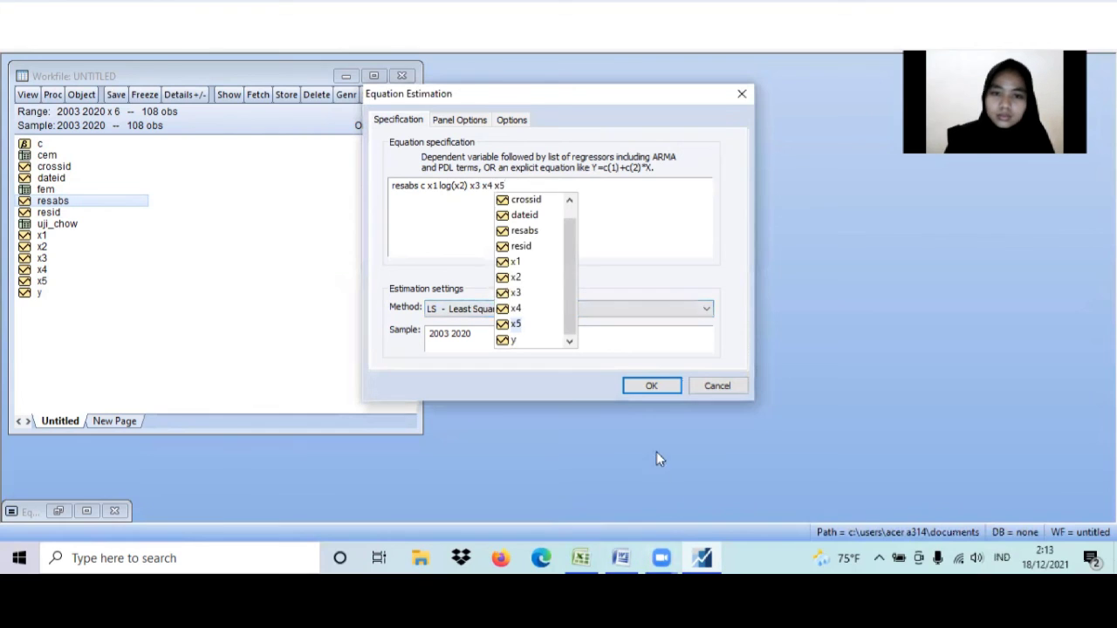
left_click(660, 392)
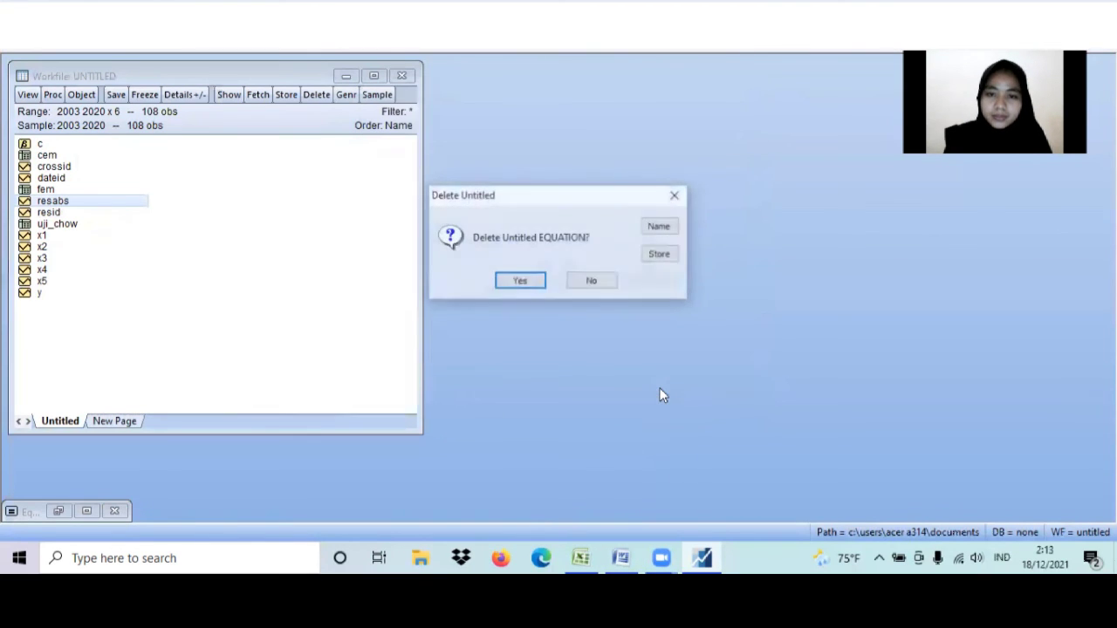
left_click(531, 279)
left_click_drag(521, 317, 434, 273)
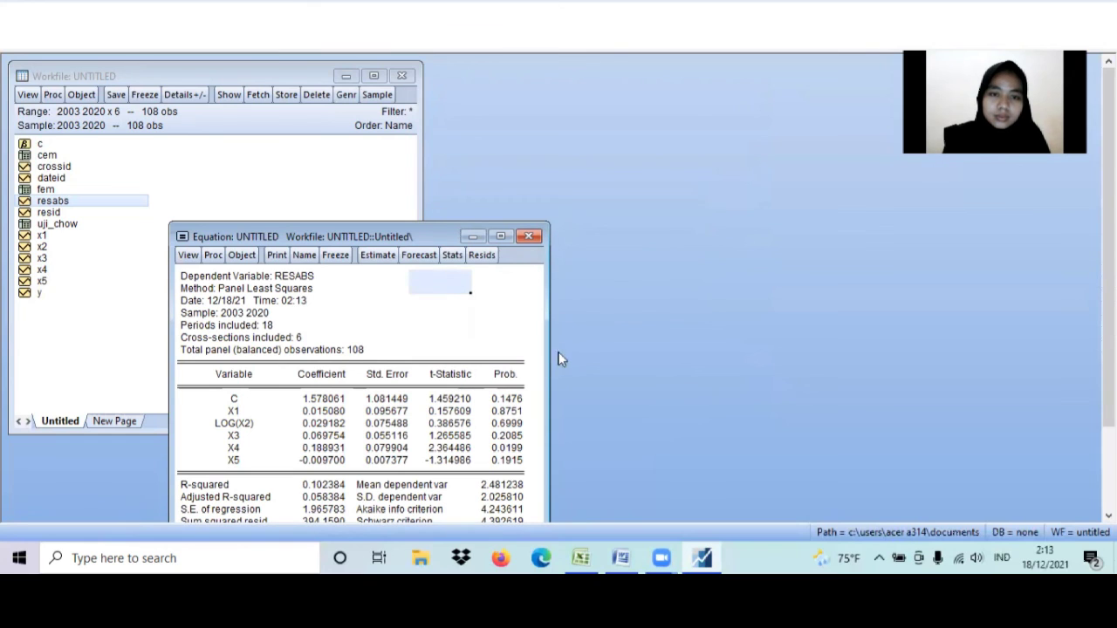
Freeze the resabs regression output as a table, name it uji_hetekedastisitas, and close the table
left_click(335, 256)
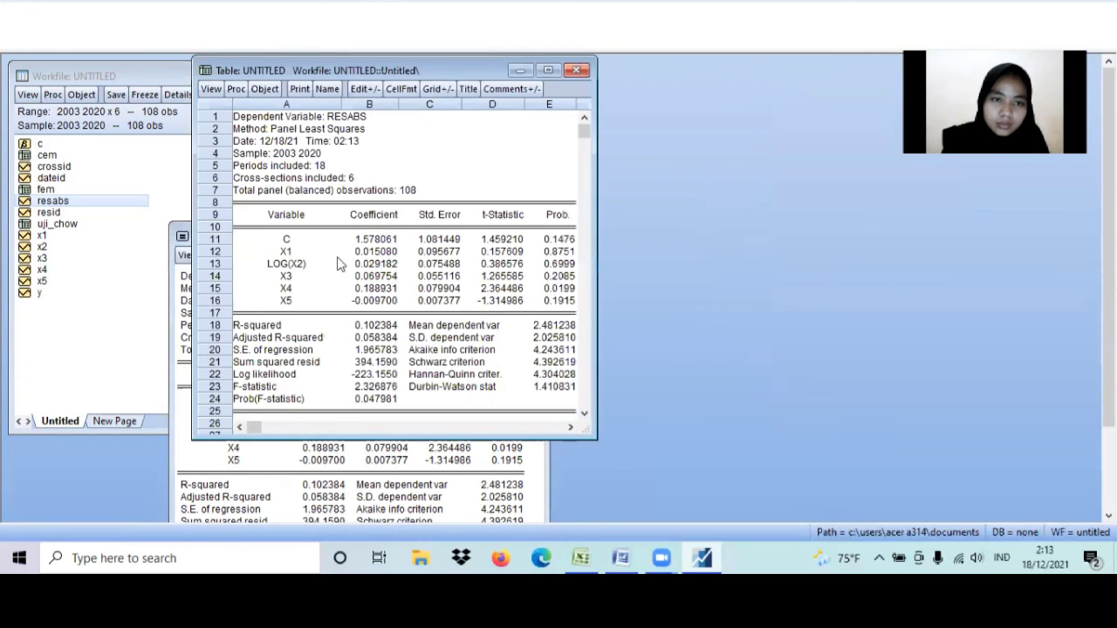
left_click(327, 88)
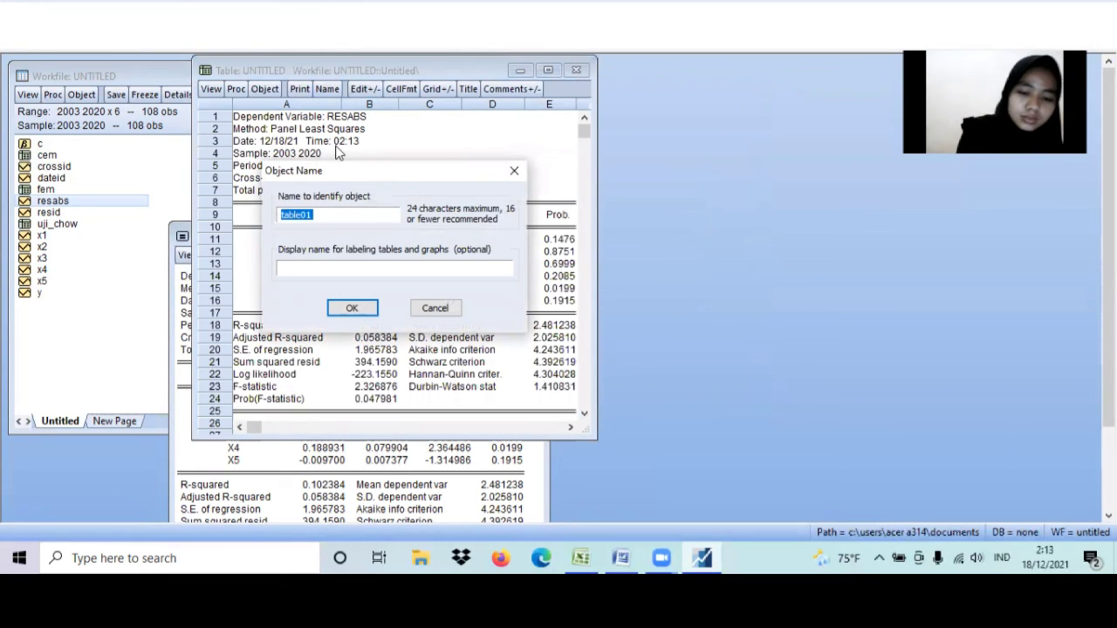
type("uji_het")
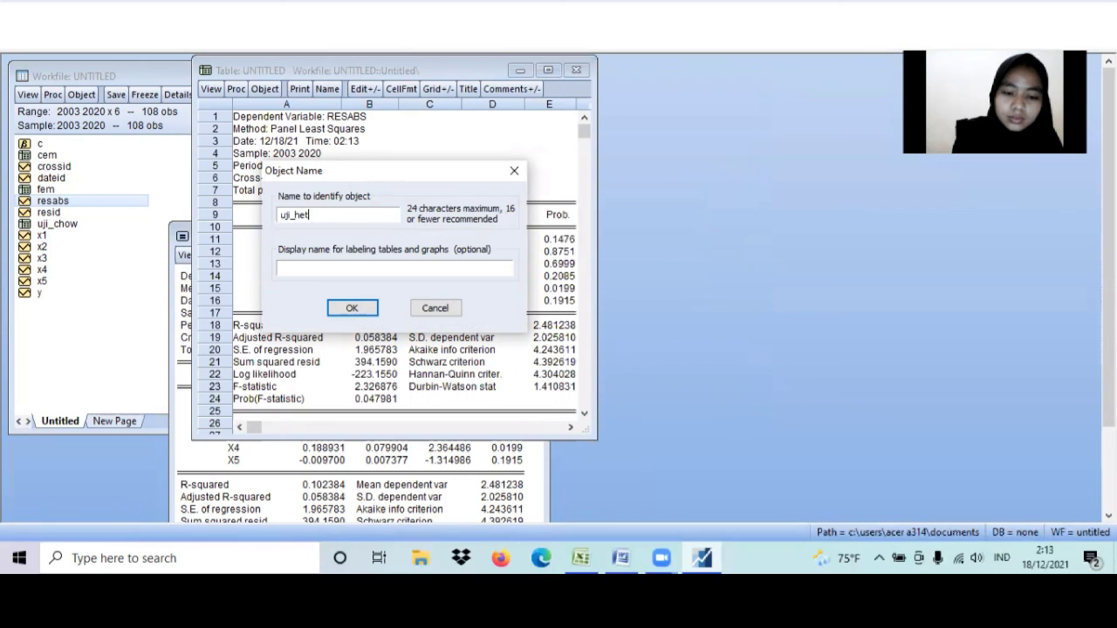
type("ekedas")
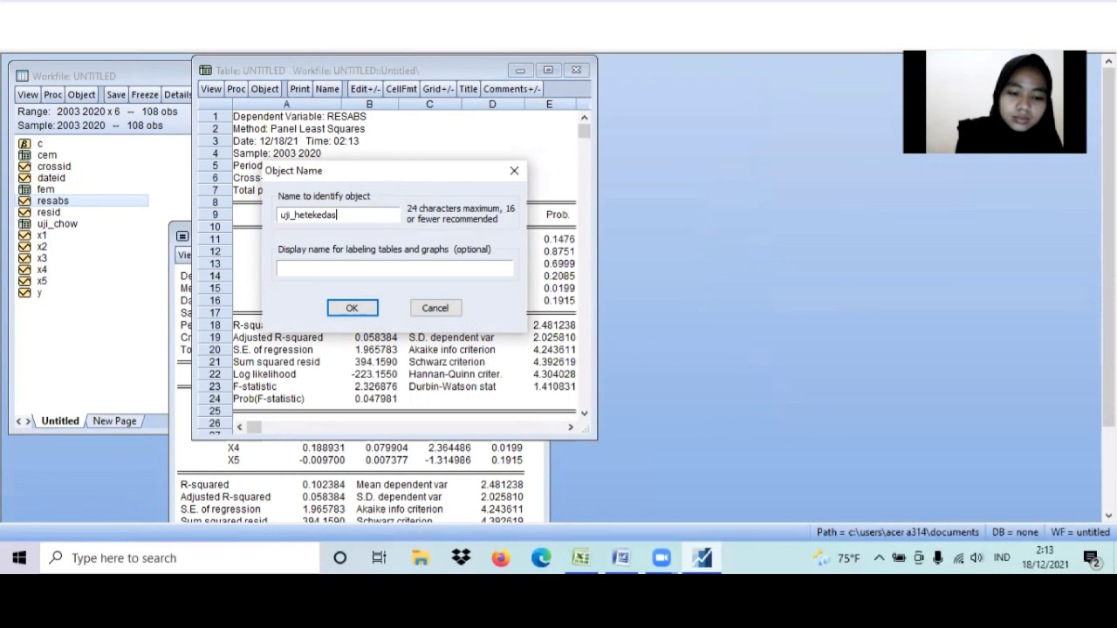
type("tisitas")
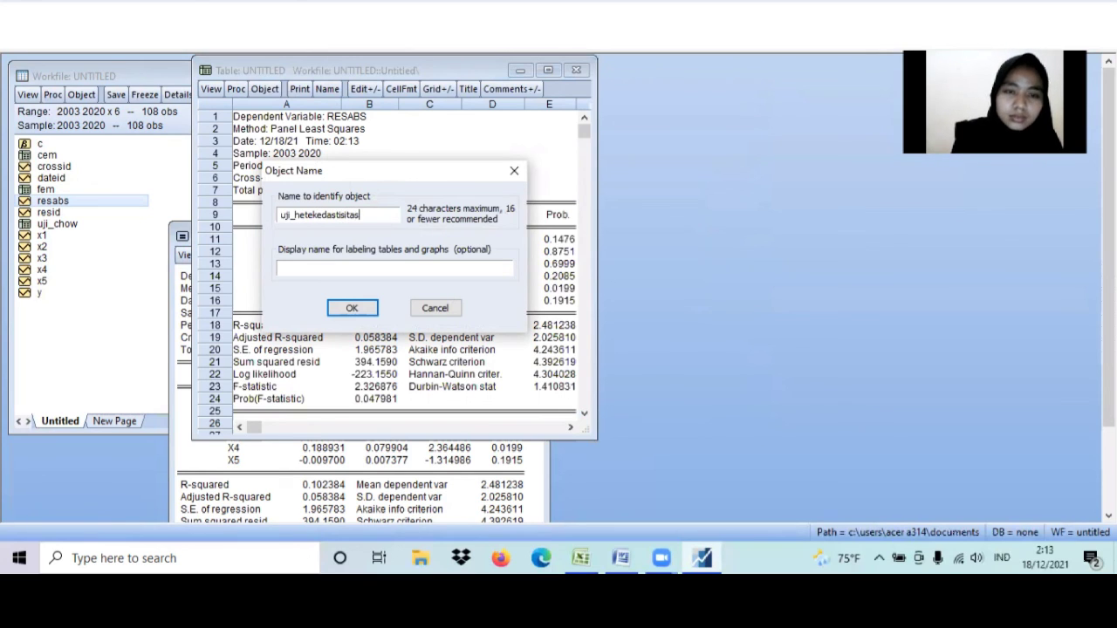
left_click(353, 309)
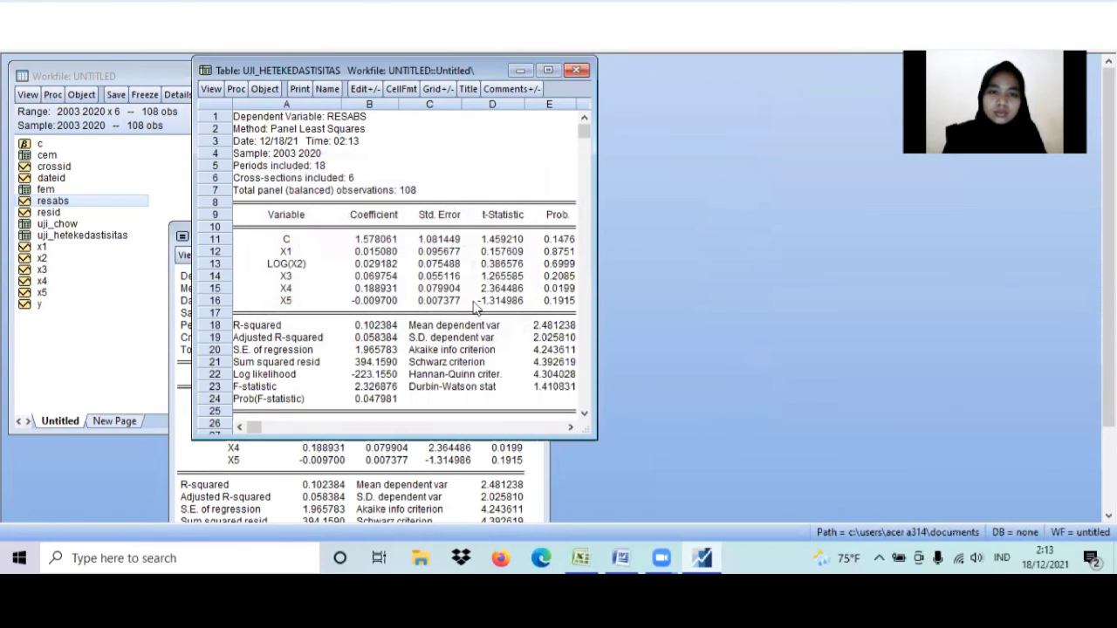
left_click(575, 71)
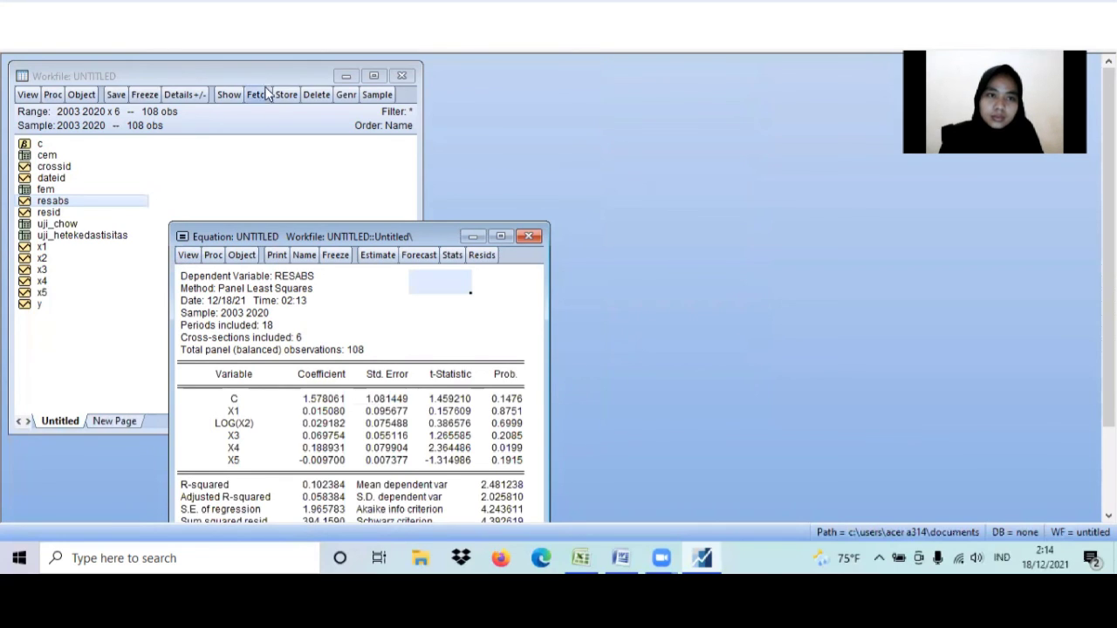
Compute the correlation matrix of the series x1 x2 x3 x4 x5
left_click(170, 1)
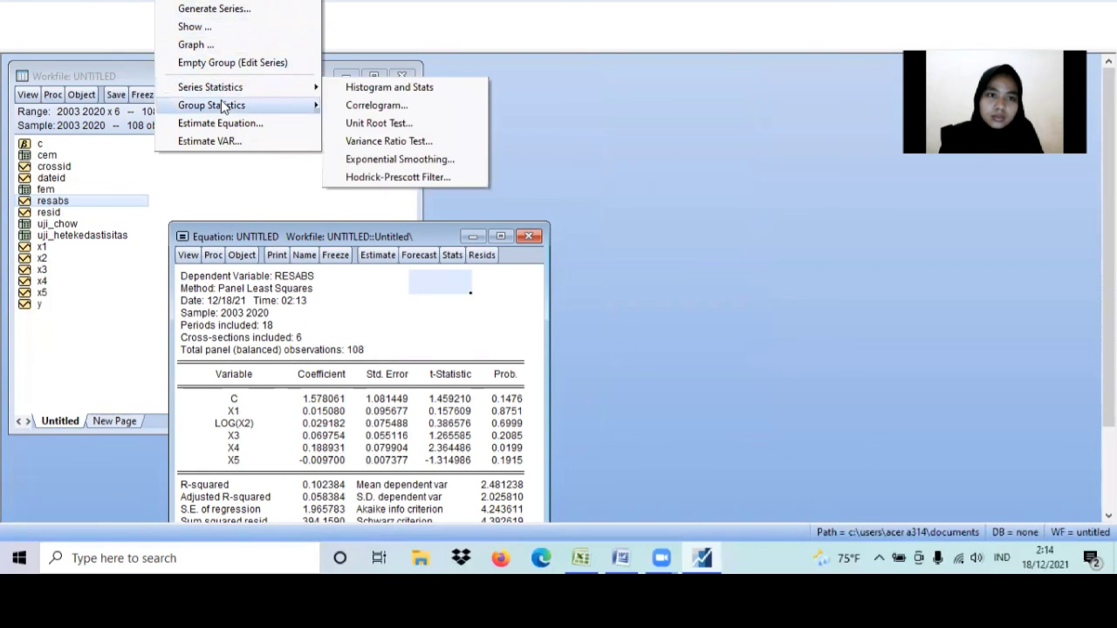
mouse_move(223, 106)
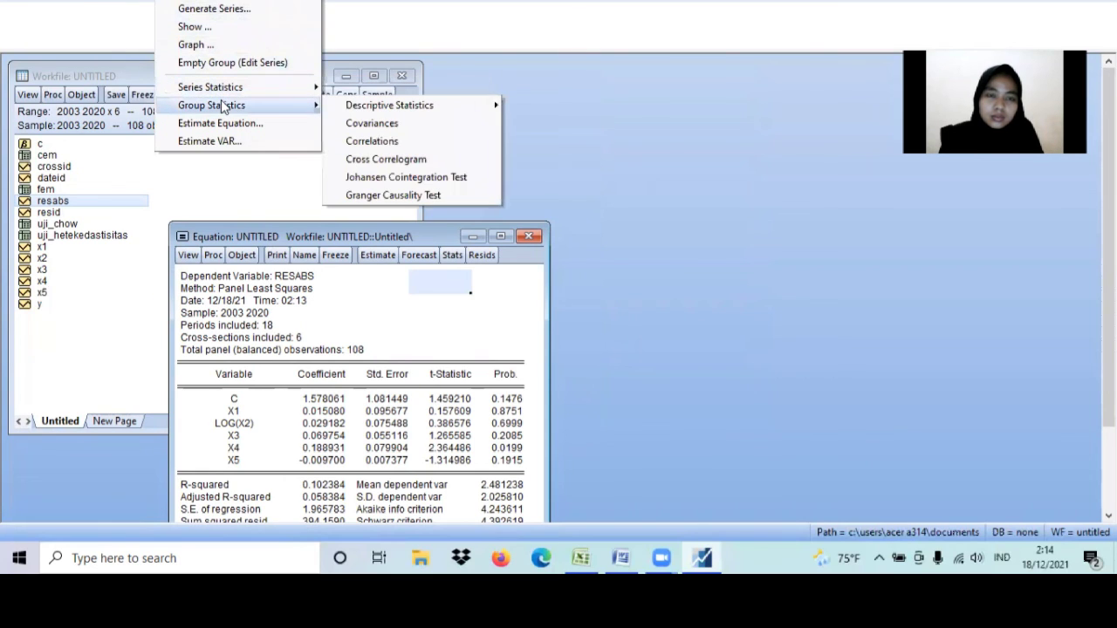
left_click(371, 141)
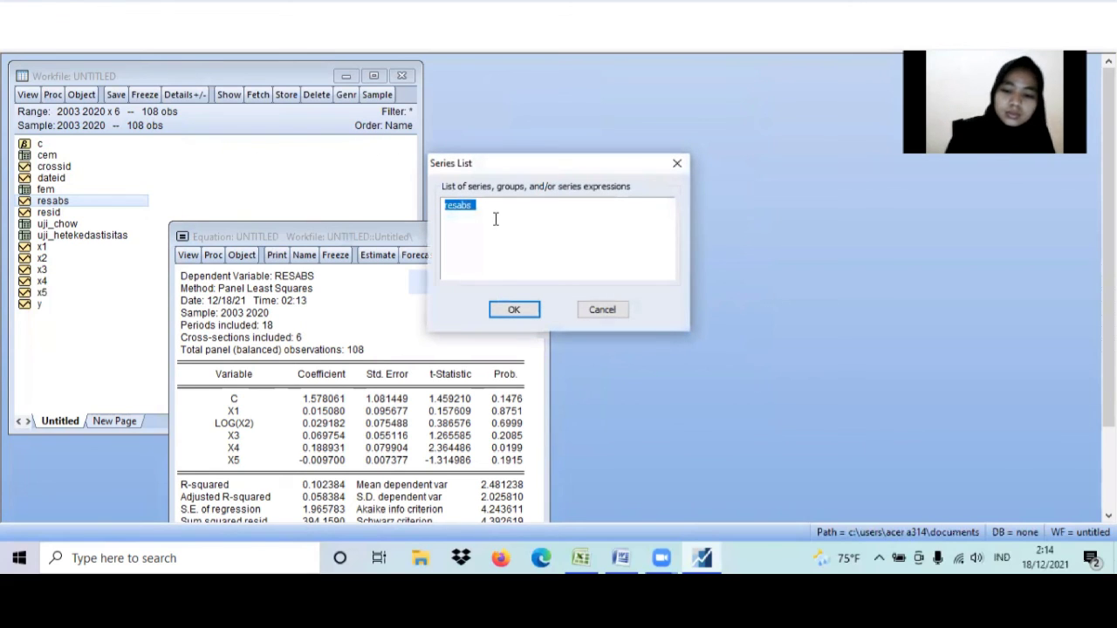
type("x1 x3")
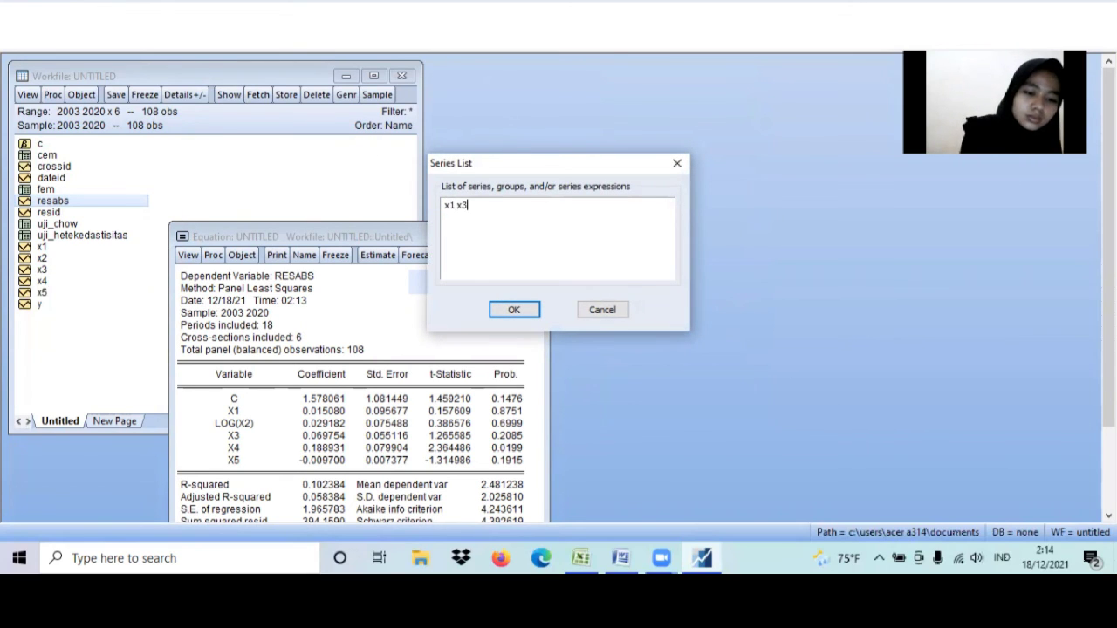
key("BackSpace")
type("2 ")
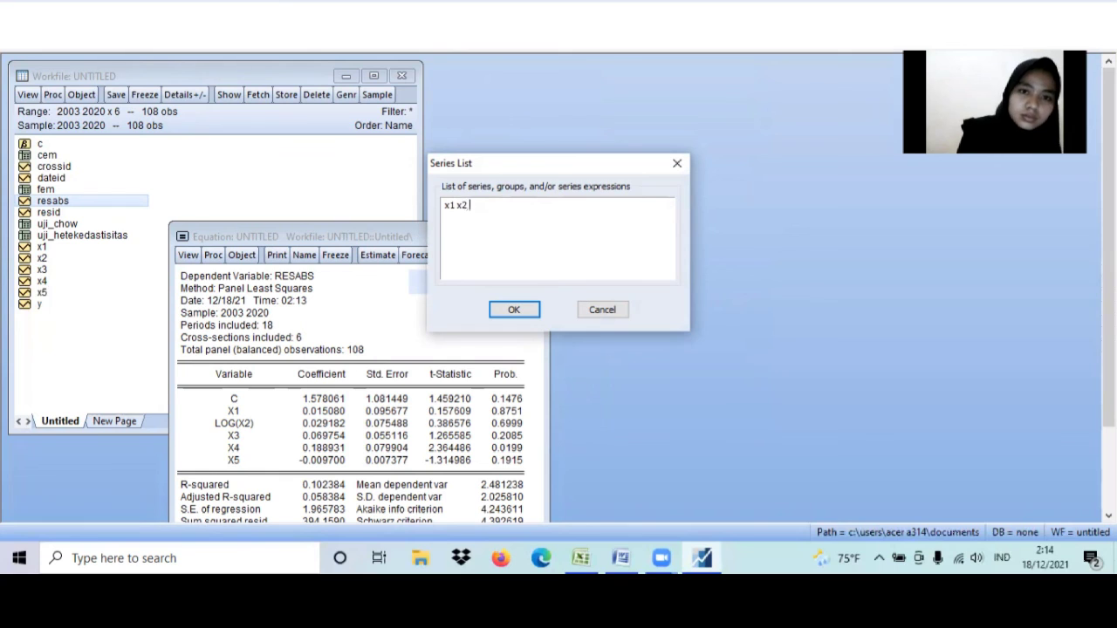
type("x3 x")
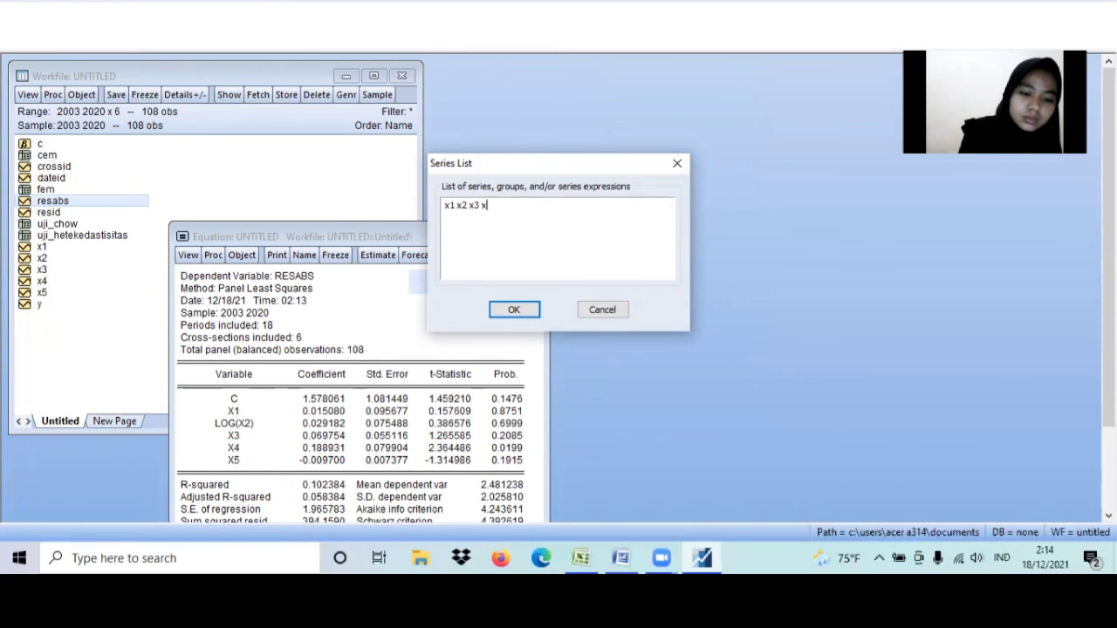
type("4 x5")
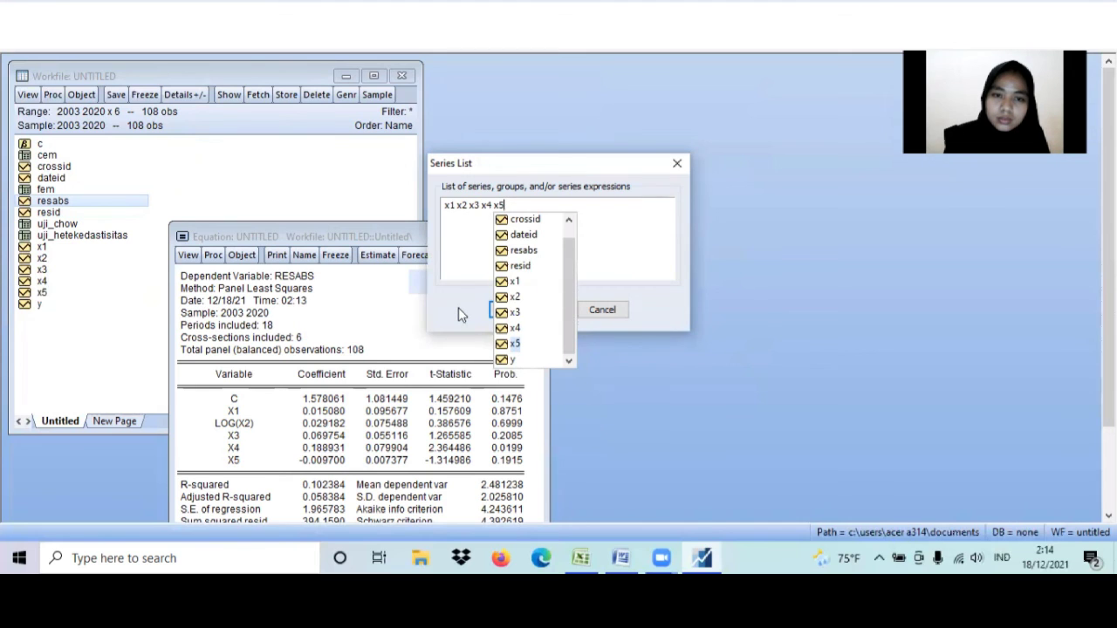
left_click(463, 267)
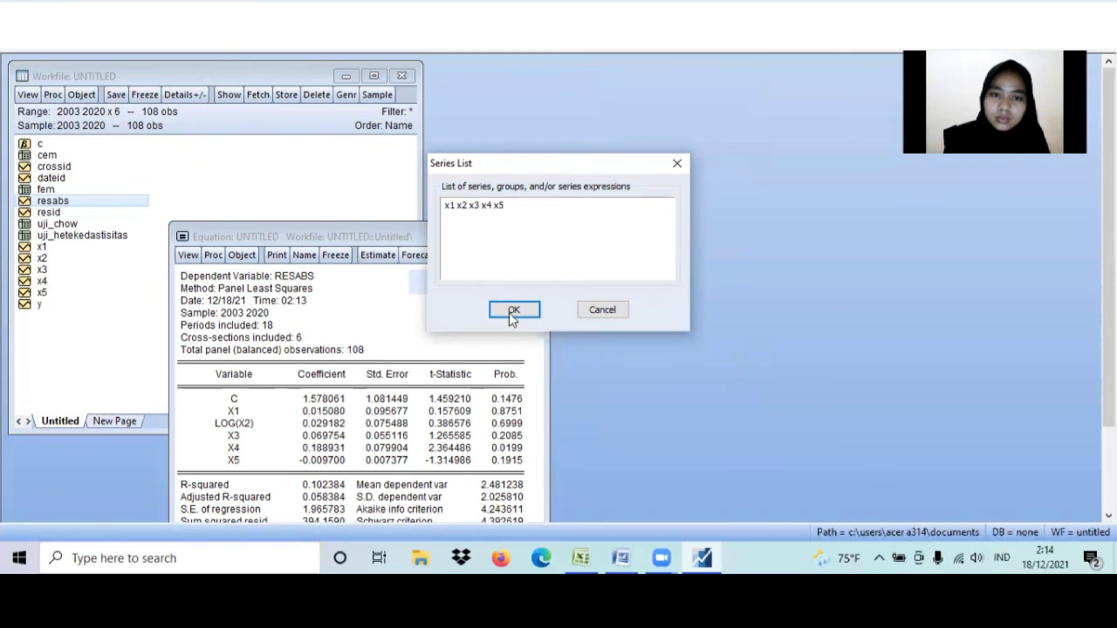
left_click(513, 312)
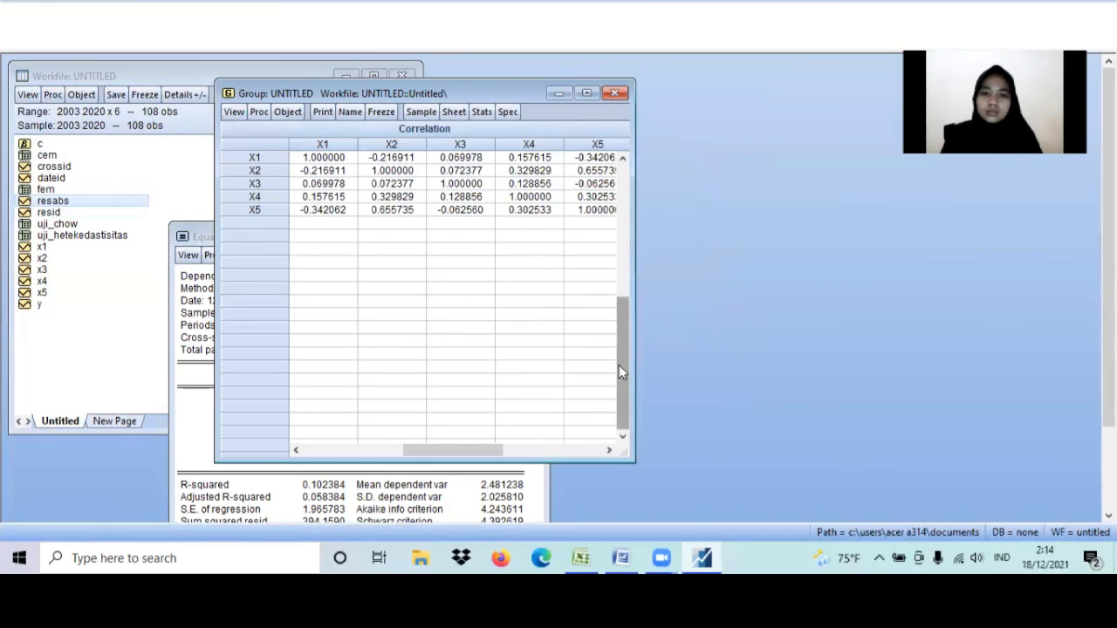
left_click_drag(619, 371, 620, 236)
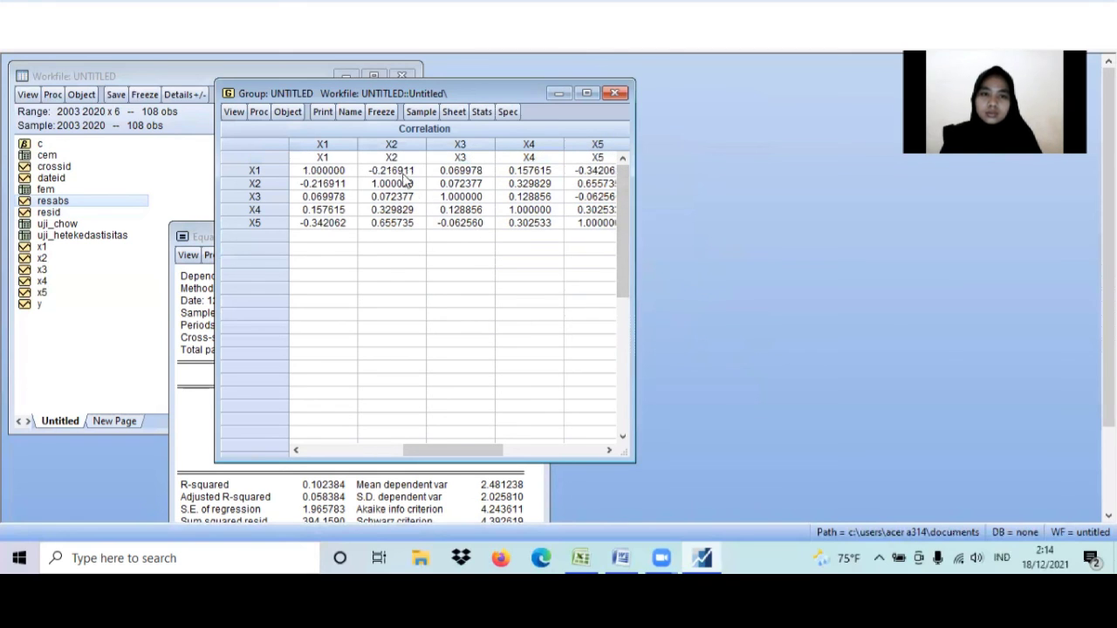
Freeze the correlation matrix as a table, name it uji_multikolonialitas, and close the table
left_click(378, 113)
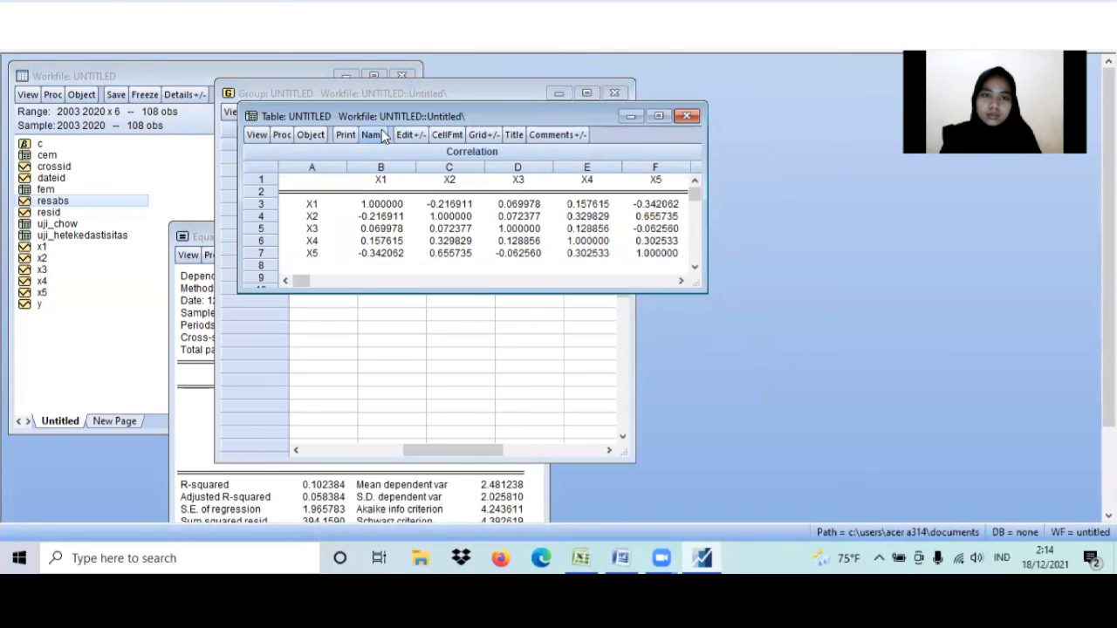
left_click(375, 135)
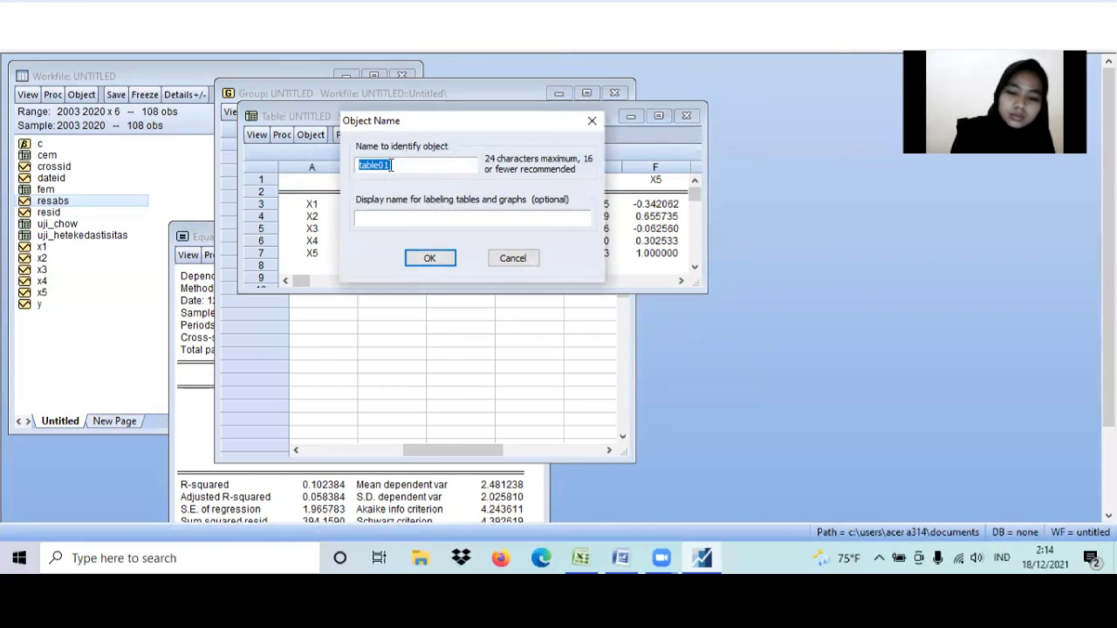
type("uji_")
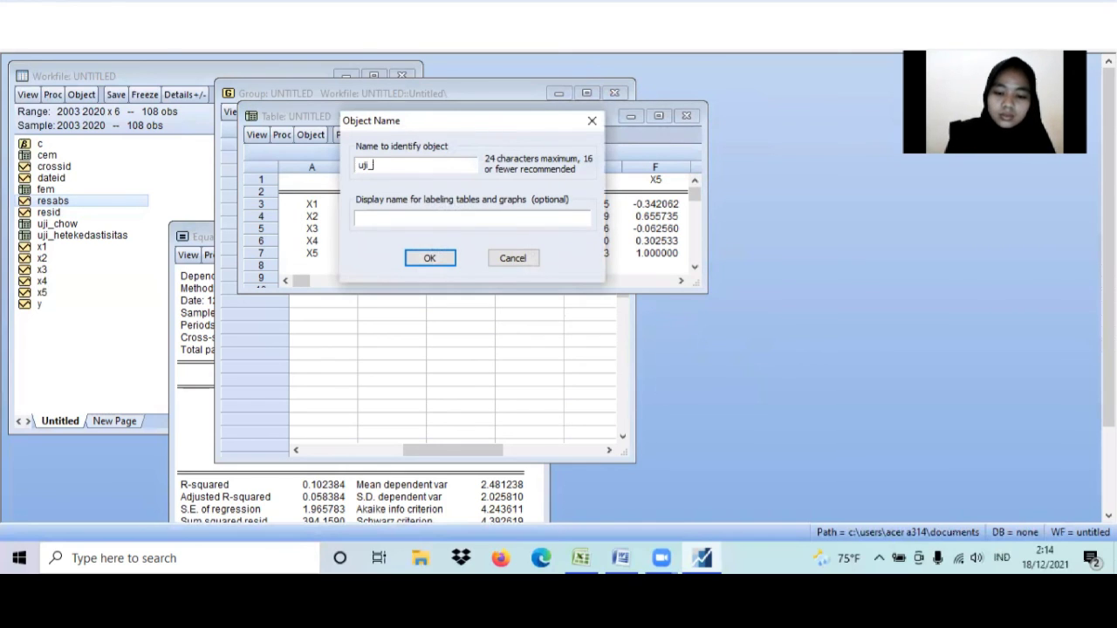
type("multi")
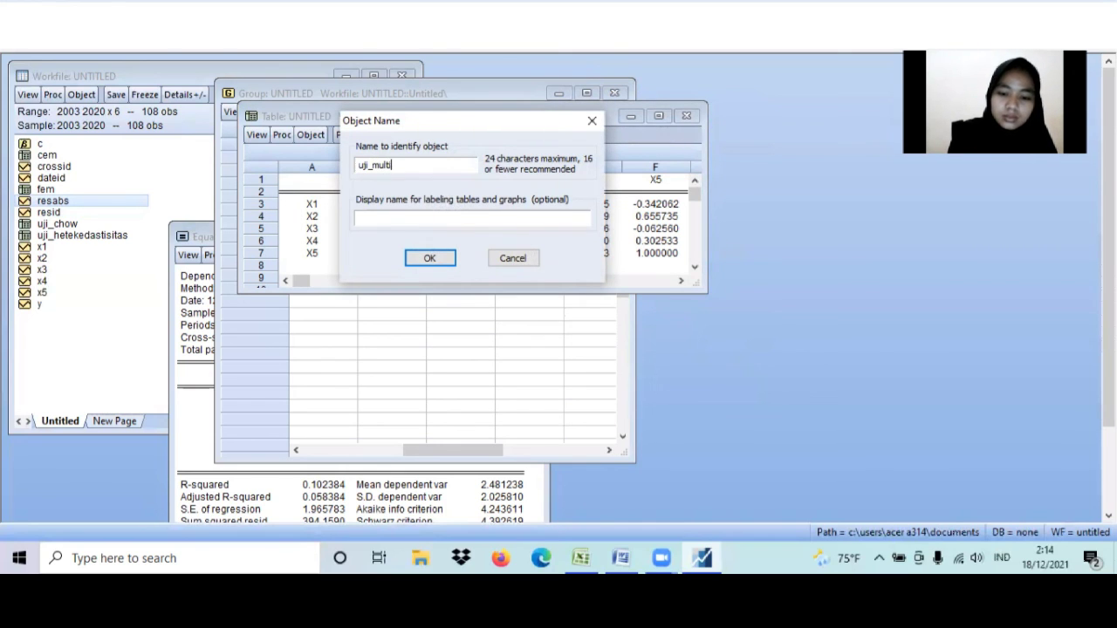
type("koloni")
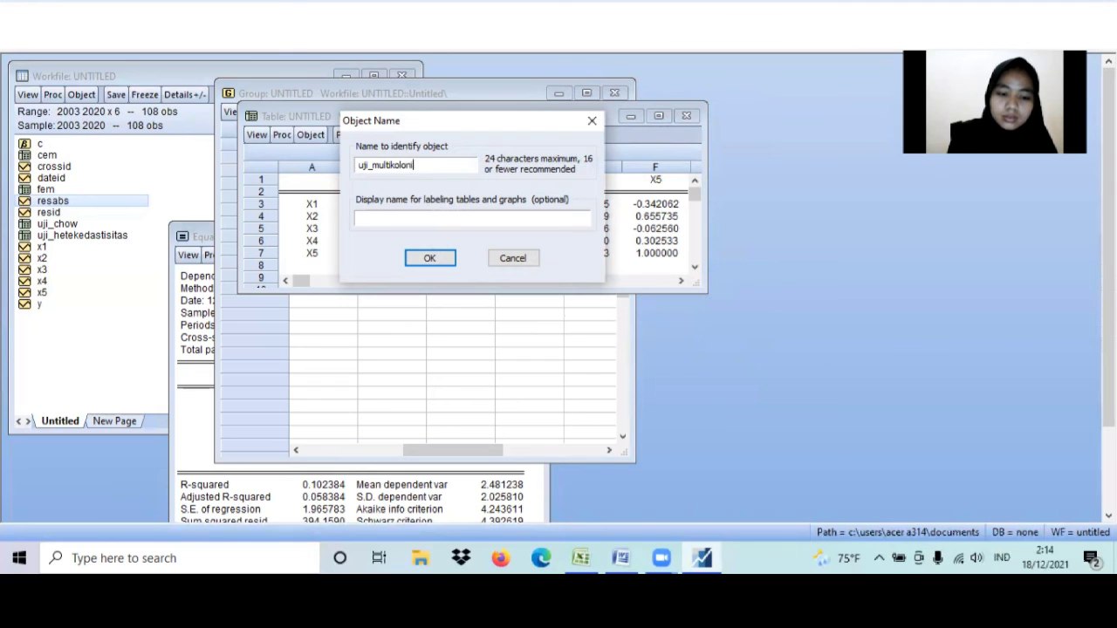
type("alitas")
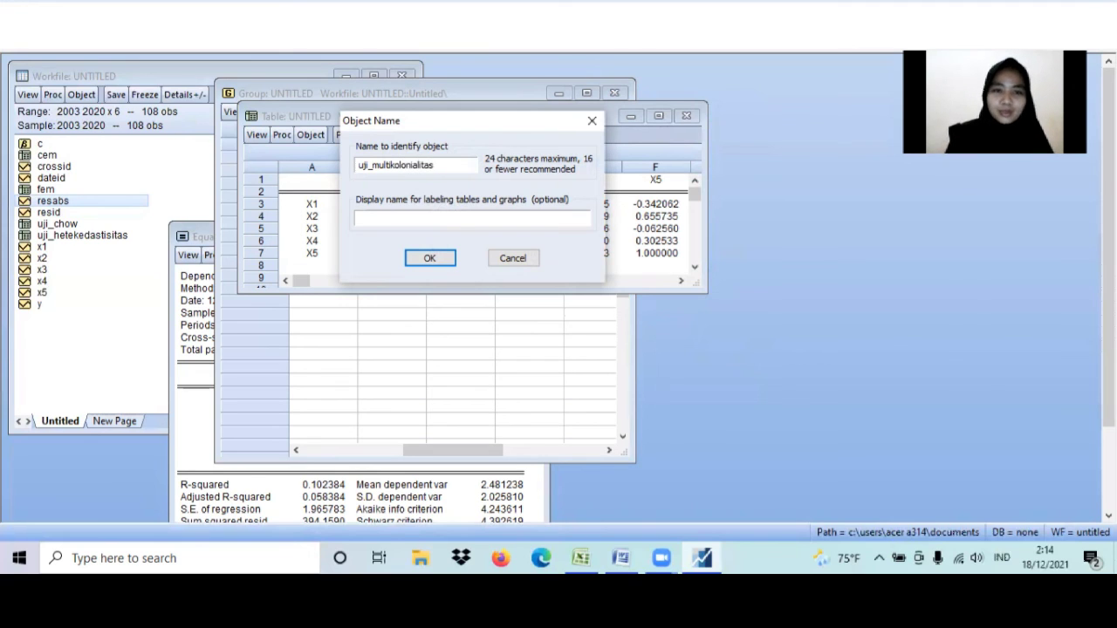
left_click(422, 259)
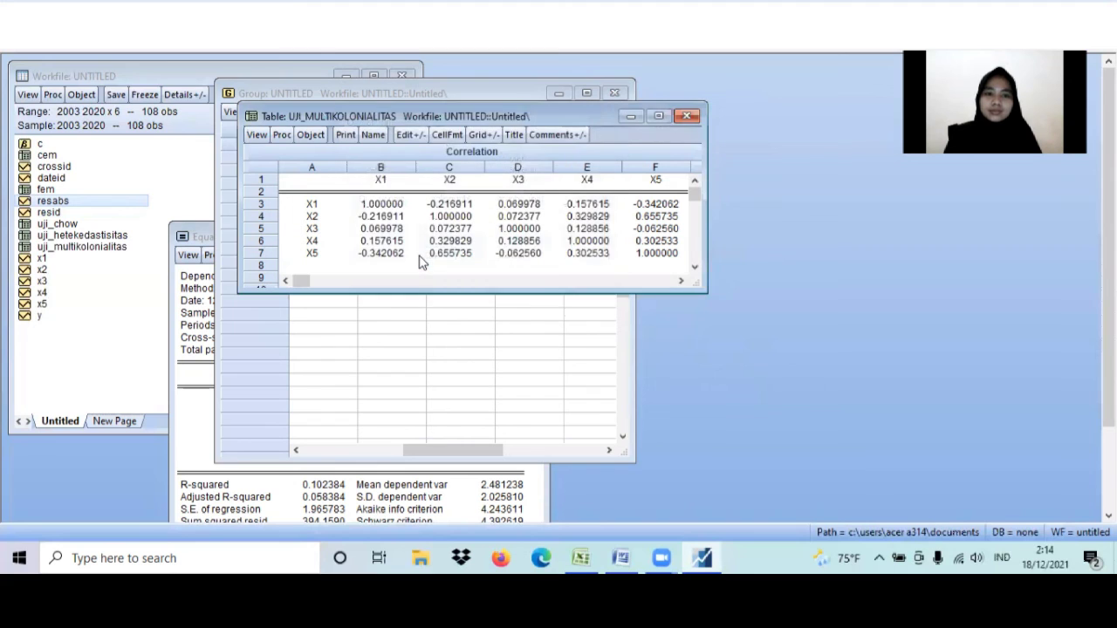
left_click(687, 116)
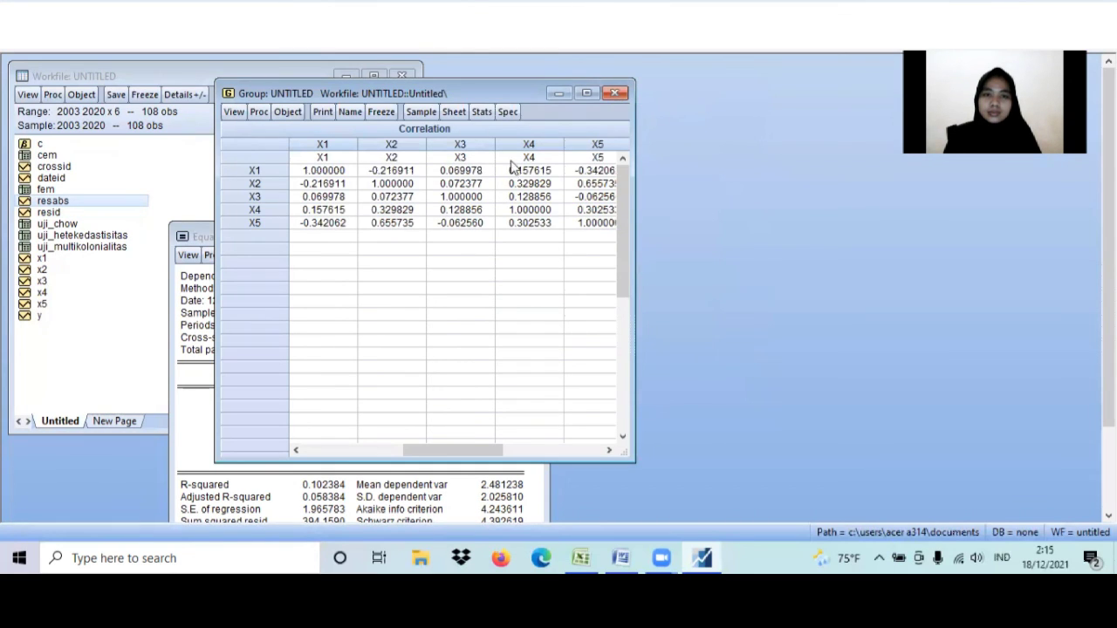